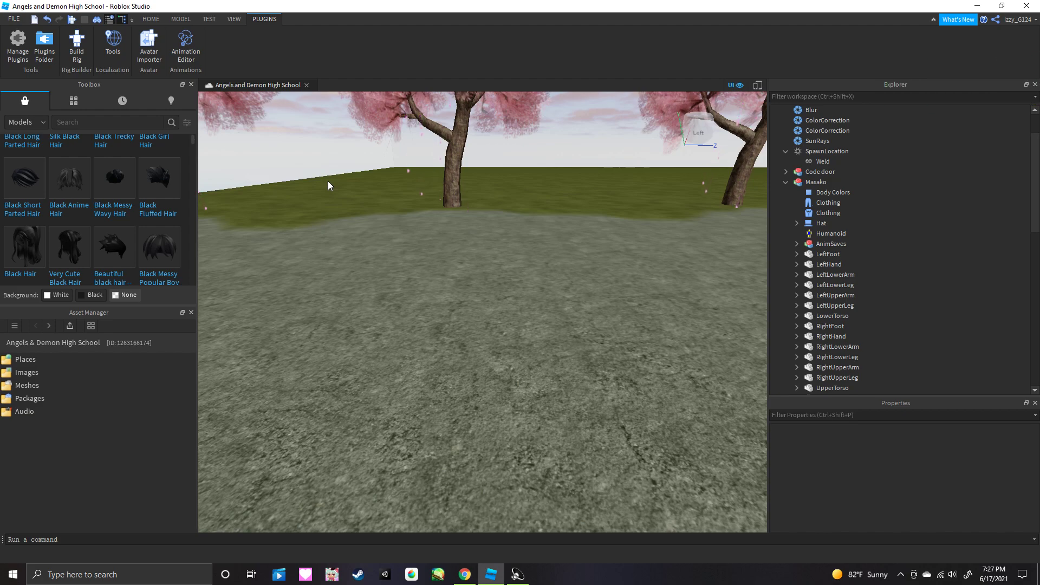
Collapse the Masako model in Explorer.
left_click(786, 182)
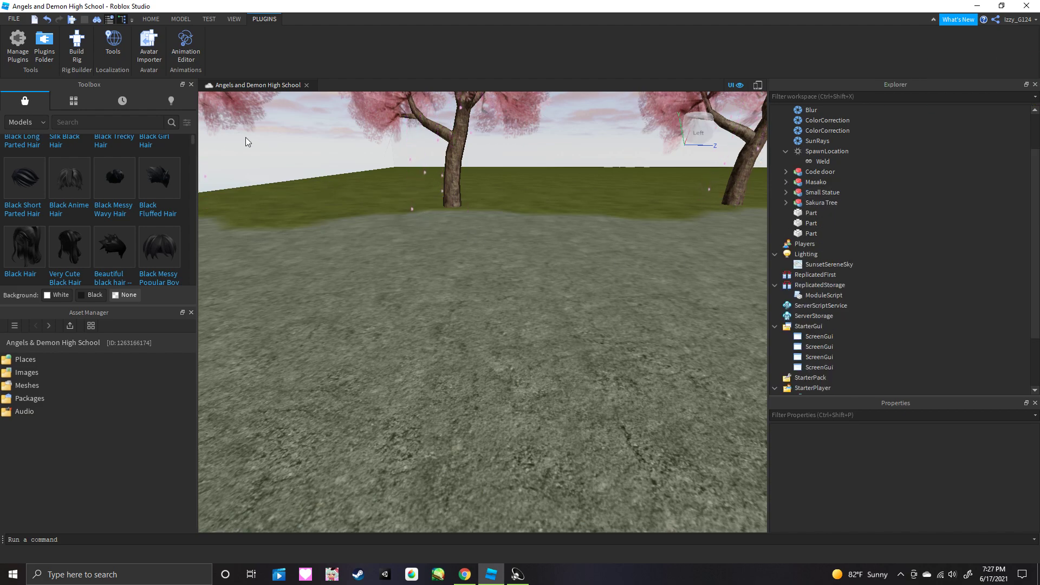
Build an R15 Dummy rig with Rig Builder and bring the camera close to it.
left_click(75, 50)
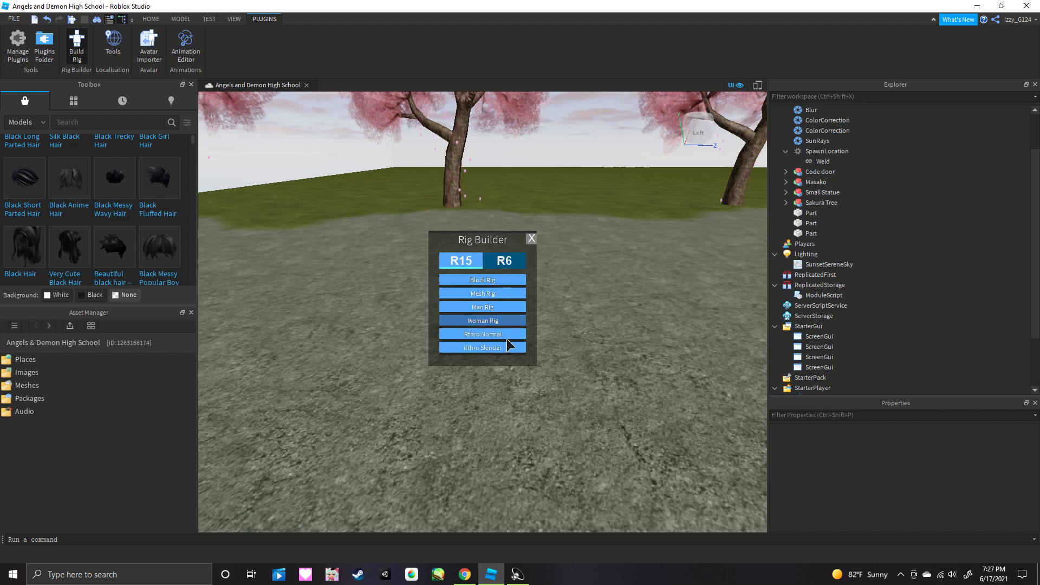
left_click(506, 339)
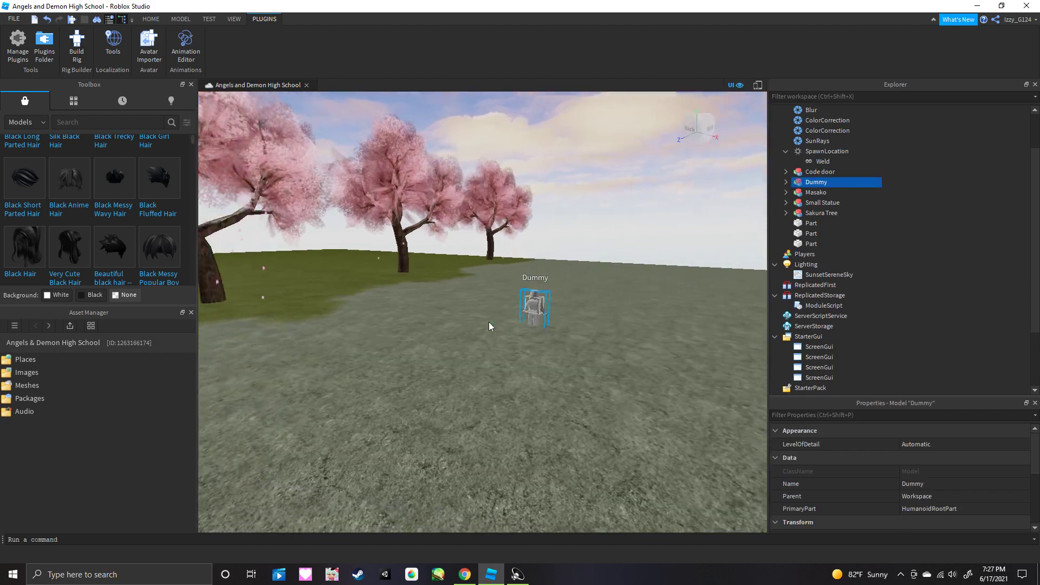
right_click_drag(489, 322, 488, 322)
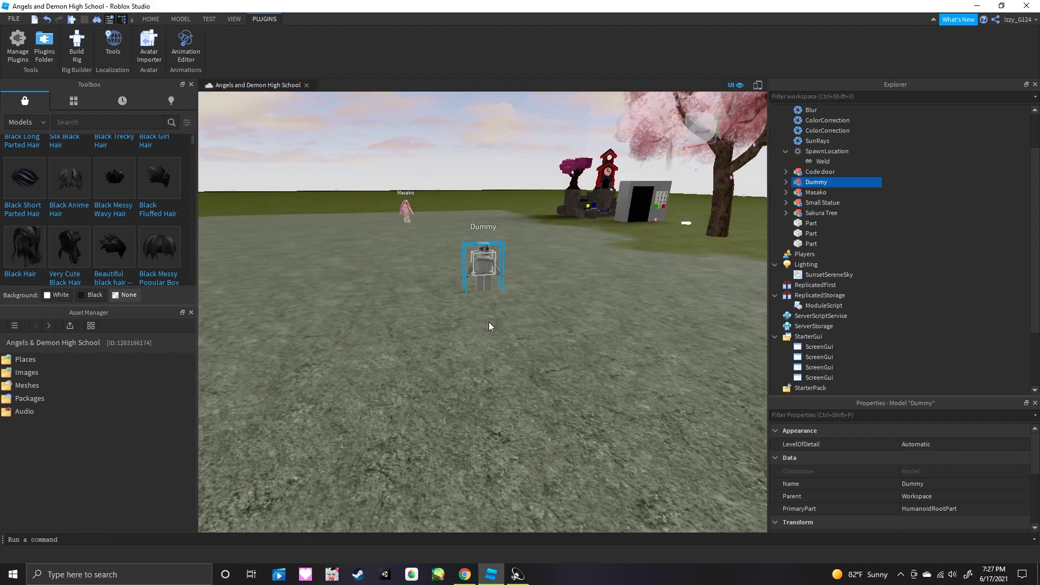
key("w")
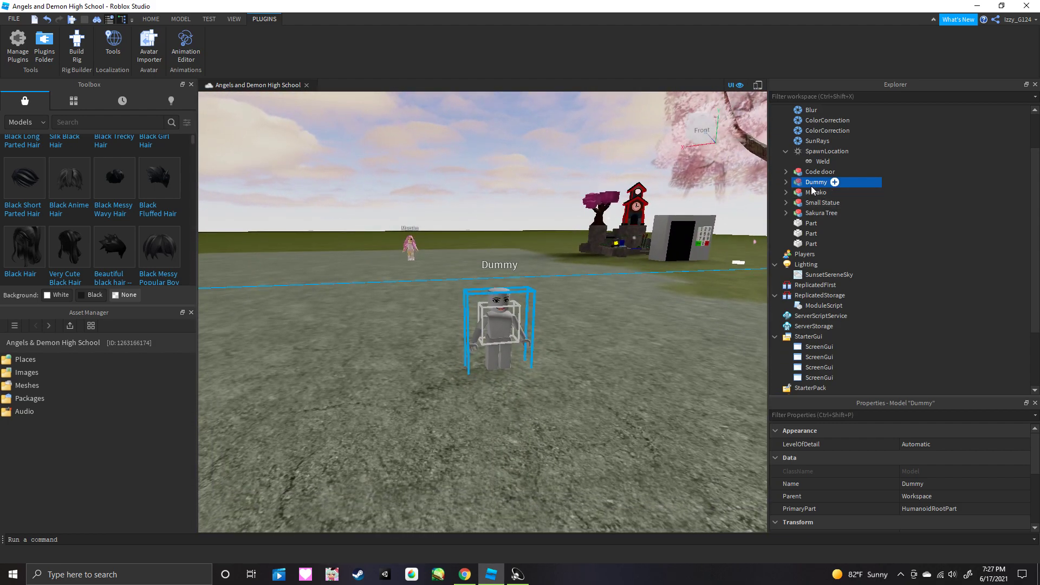
Rename the Dummy model to 'Kira'.
right_click(815, 183)
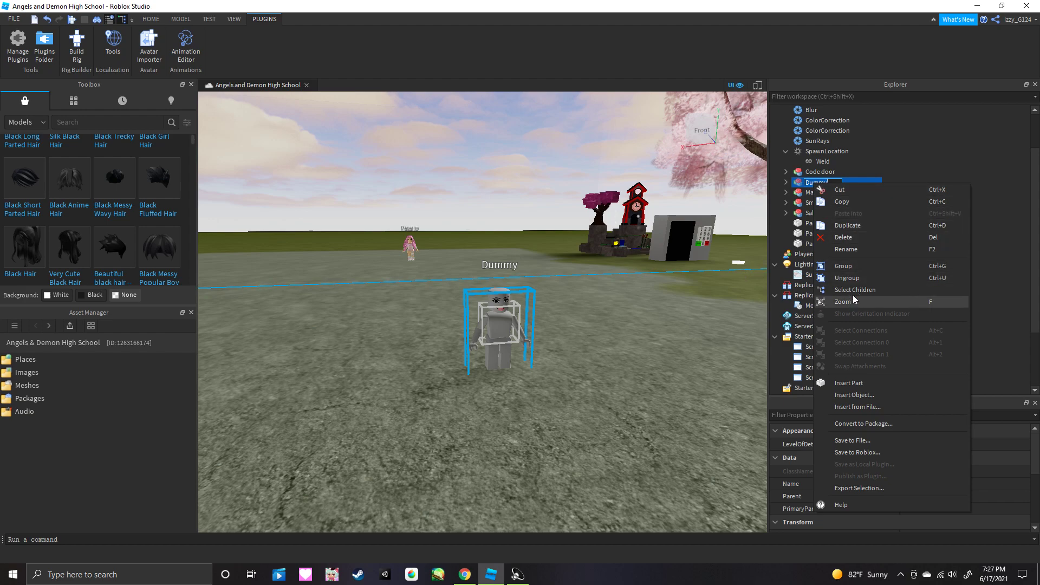
left_click(862, 250)
type("Kira")
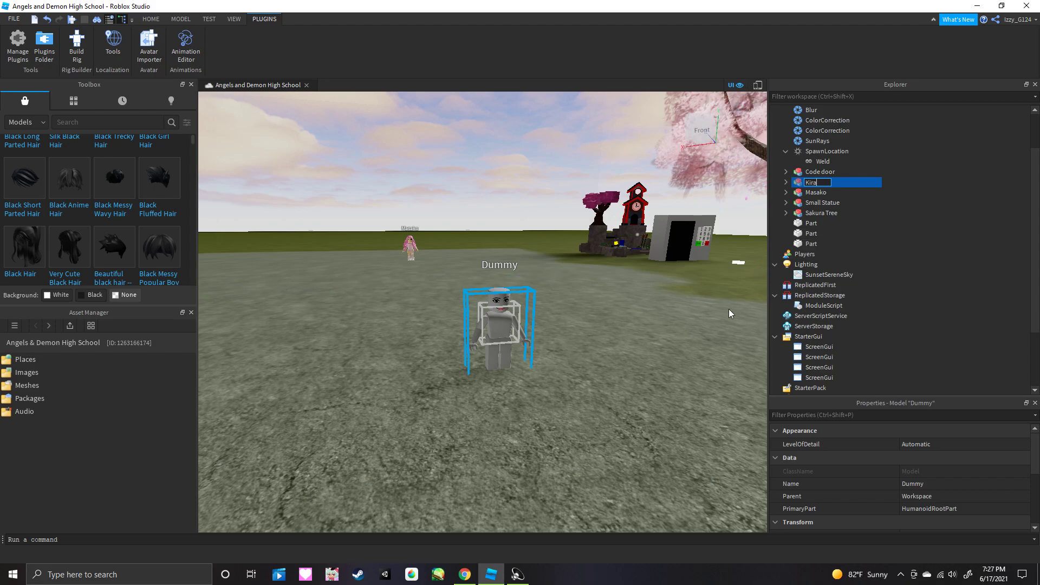
left_click(648, 350)
scroll(648, 350, "up", 5)
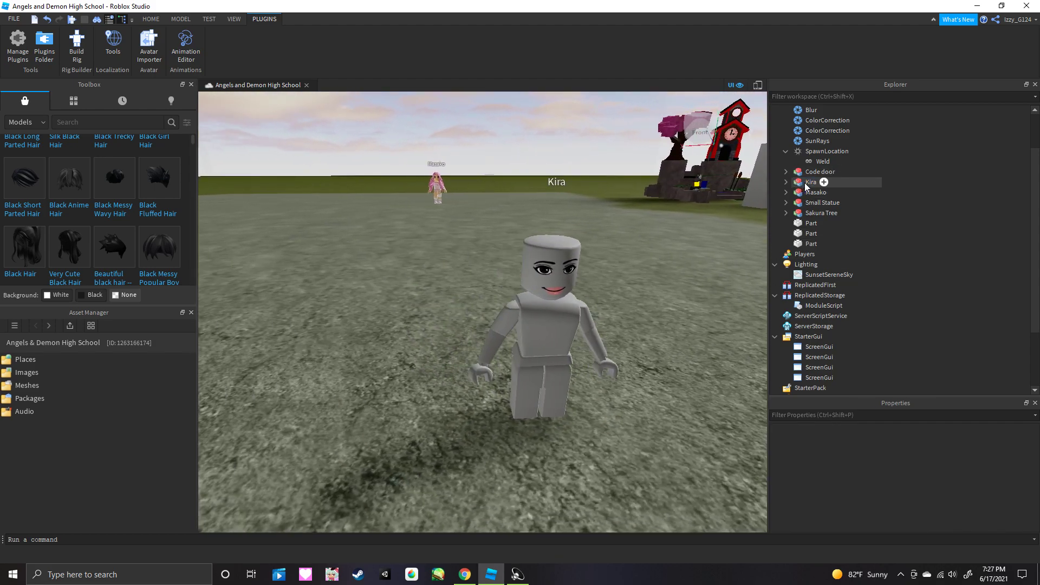
Expand Kira to list its body parts, closing the insert list unused.
left_click(805, 183)
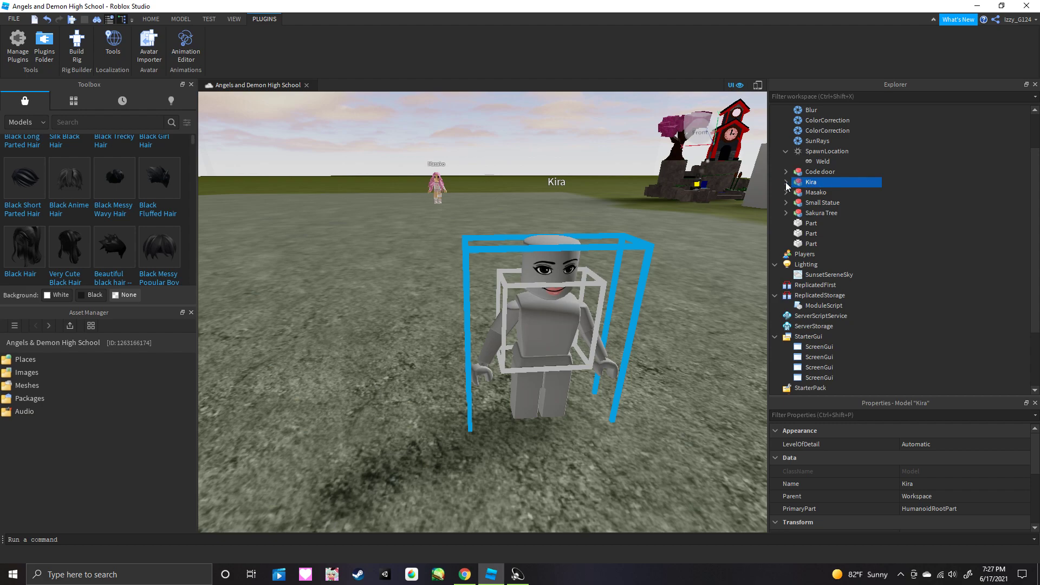
left_click(786, 182)
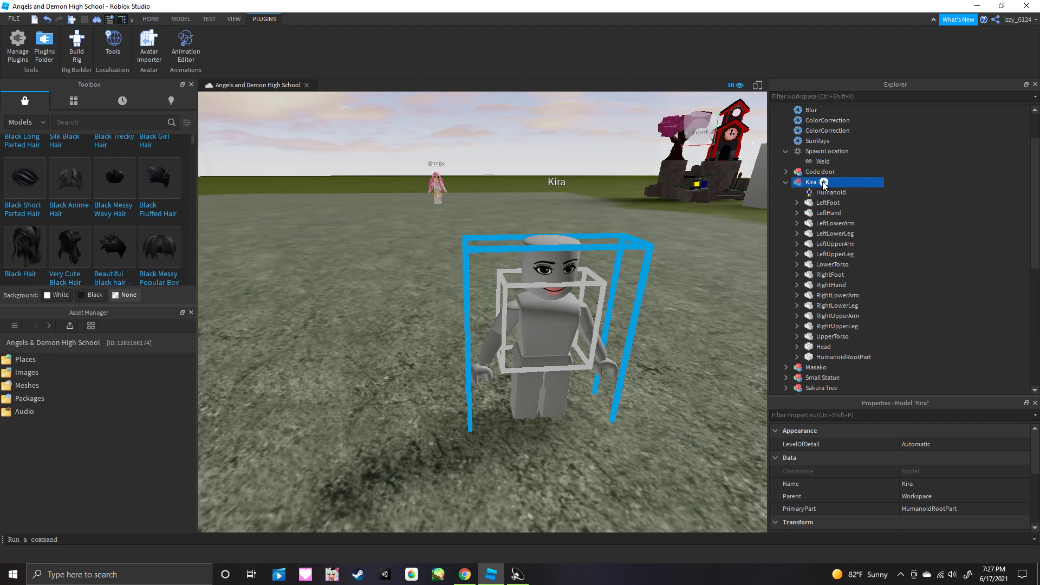
left_click(824, 182)
left_click(897, 202)
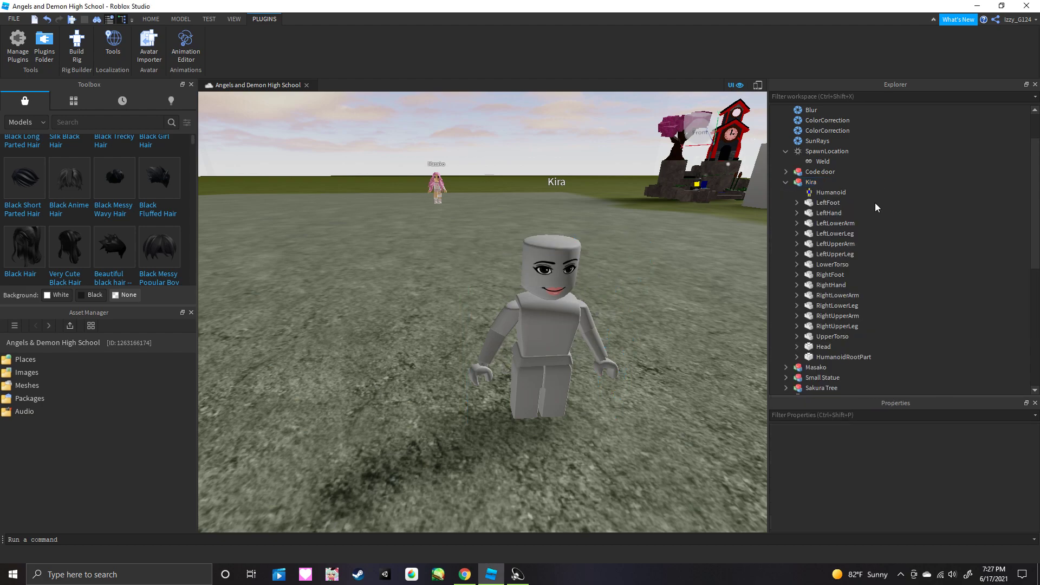
Select Kira's Humanoid and check that its RigType is R15.
left_click(806, 182)
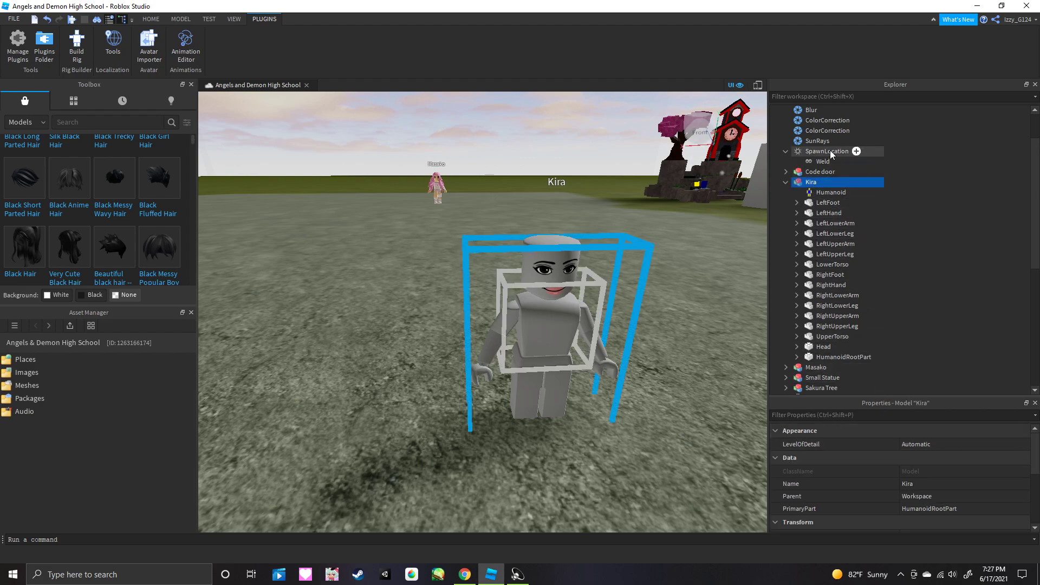
mouse_move(811, 183)
left_click(831, 193)
scroll(905, 521, "down", 5)
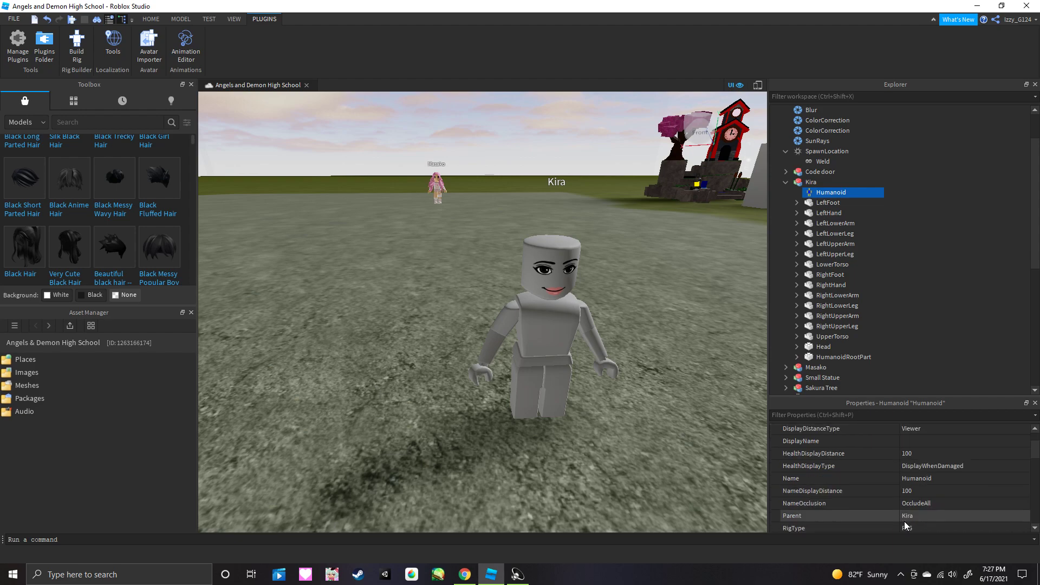
scroll(905, 521, "up", 1)
scroll(906, 513, "up", 1)
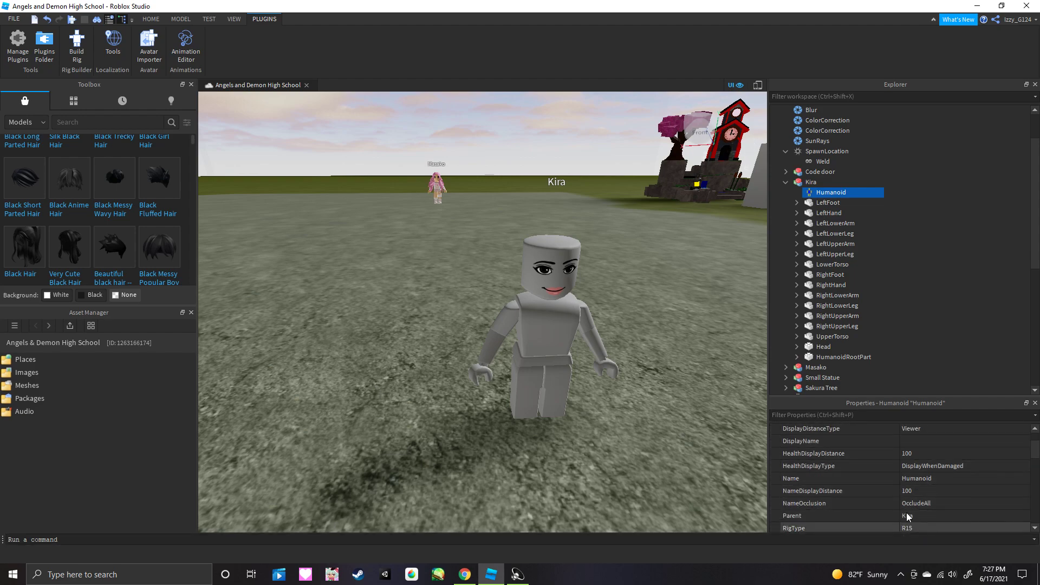
scroll(930, 440, "up", 2)
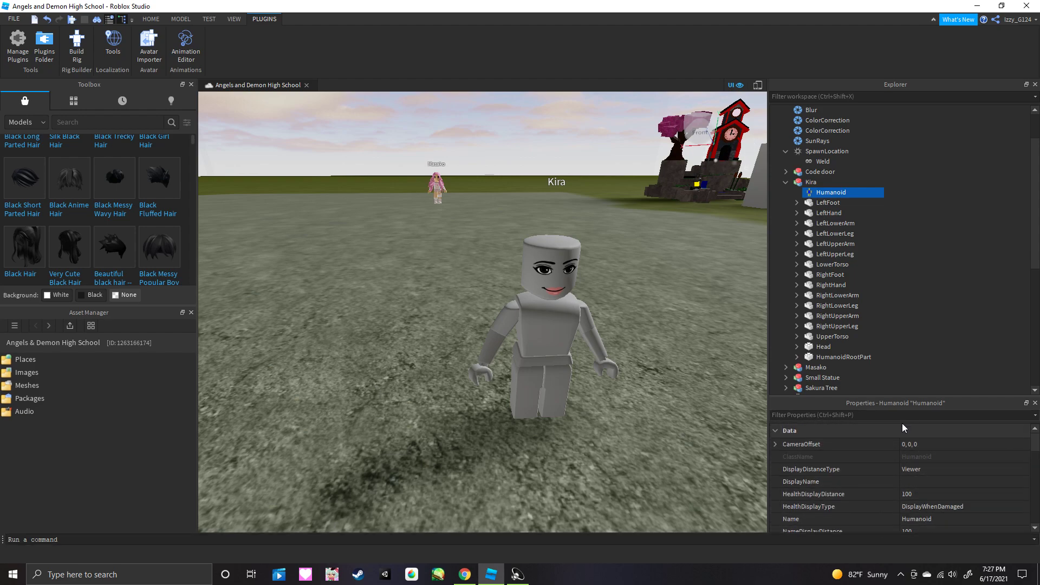
Insert Body Colors into Kira and set the head colour to Nougat.
left_click(822, 183)
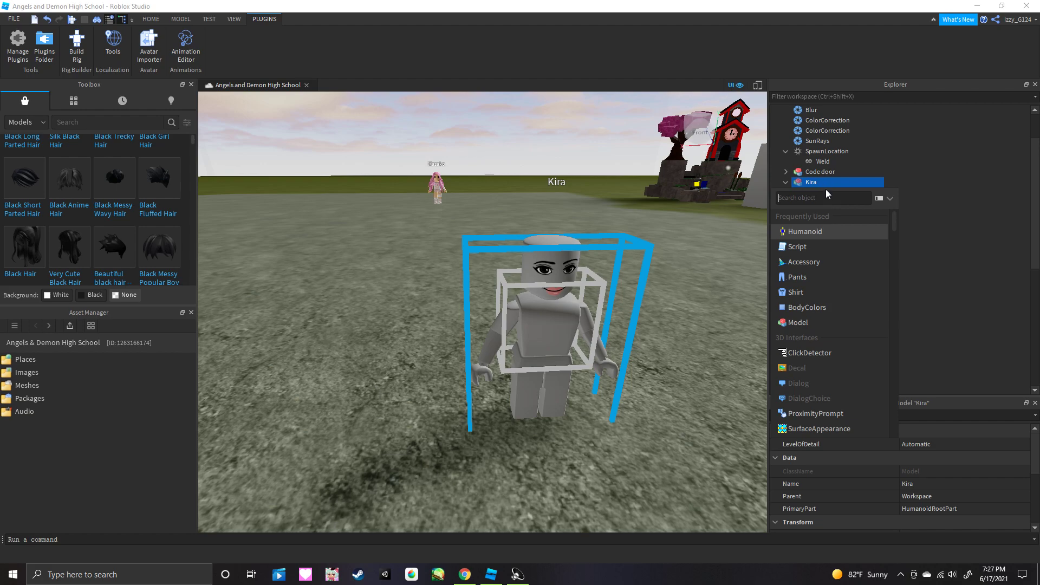
left_click(807, 307)
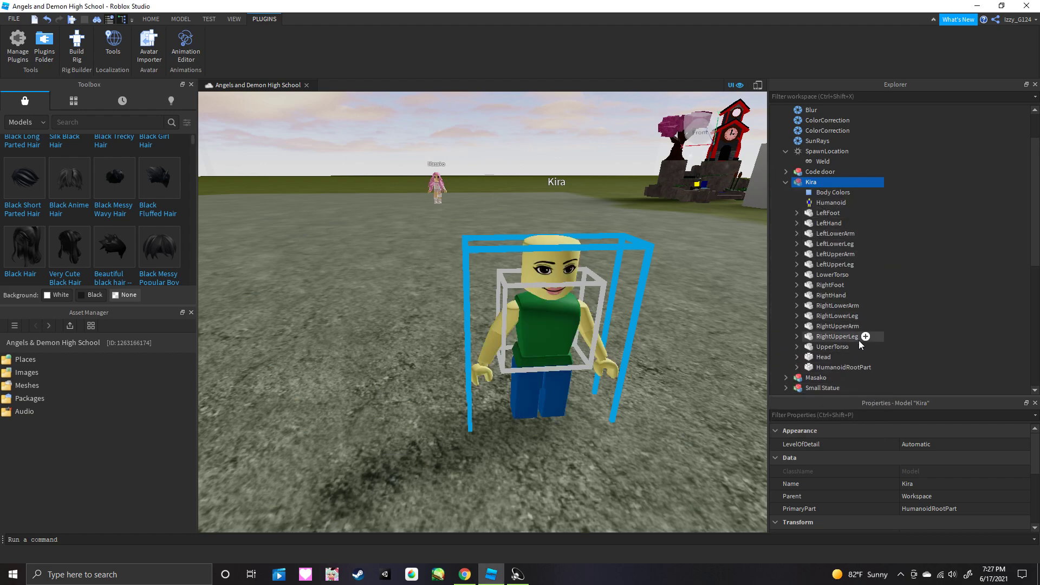
left_click(825, 194)
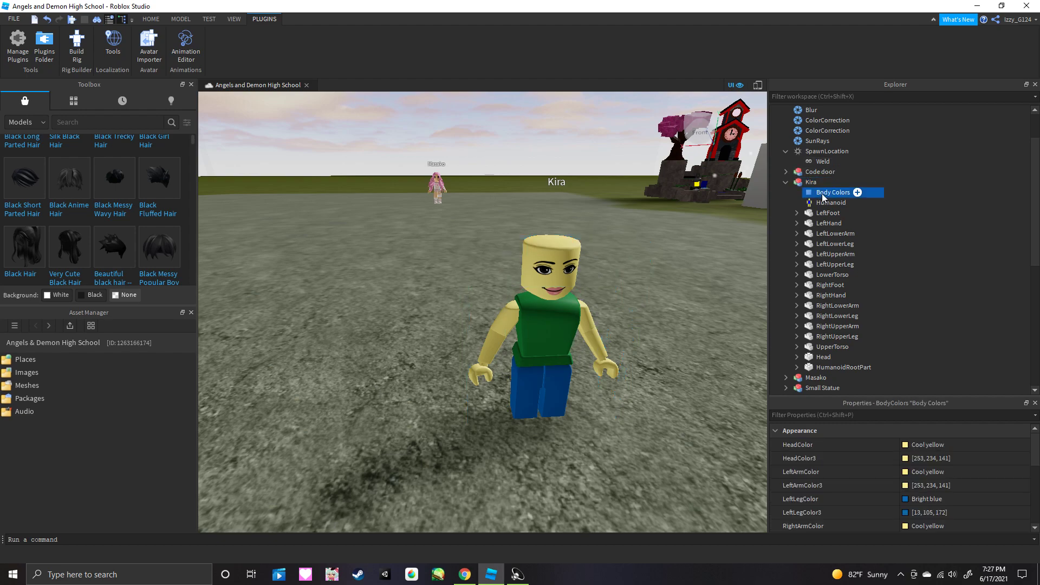
left_click(940, 445)
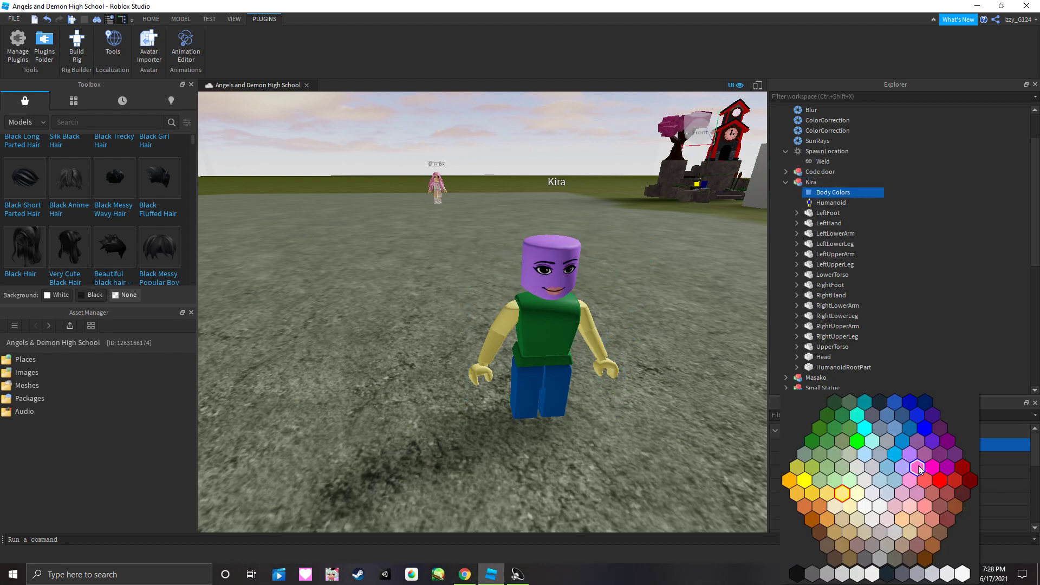
left_click(925, 532)
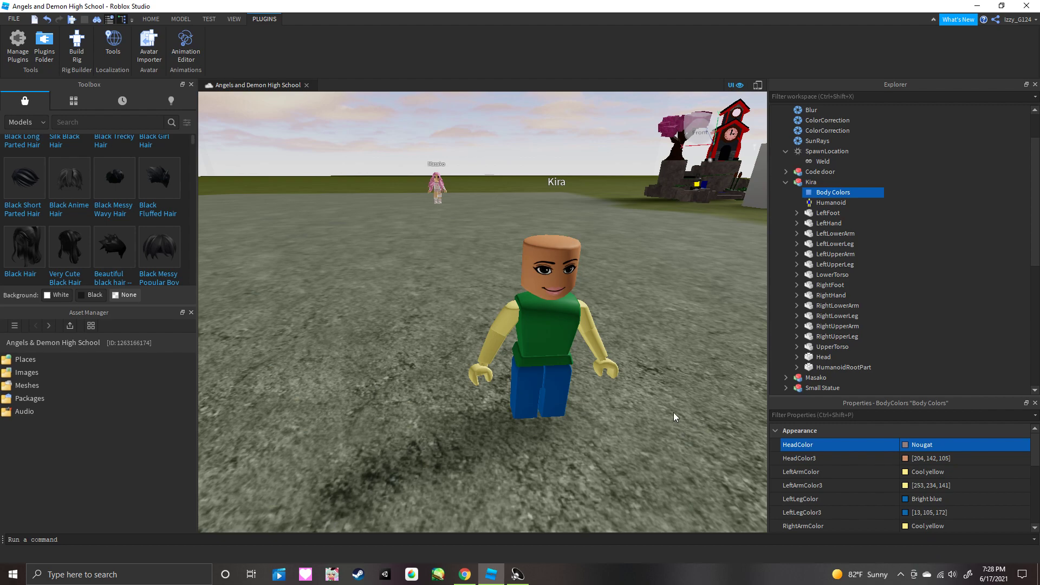
Set Kira's left arm and left leg colours to Nougat.
left_click(504, 326)
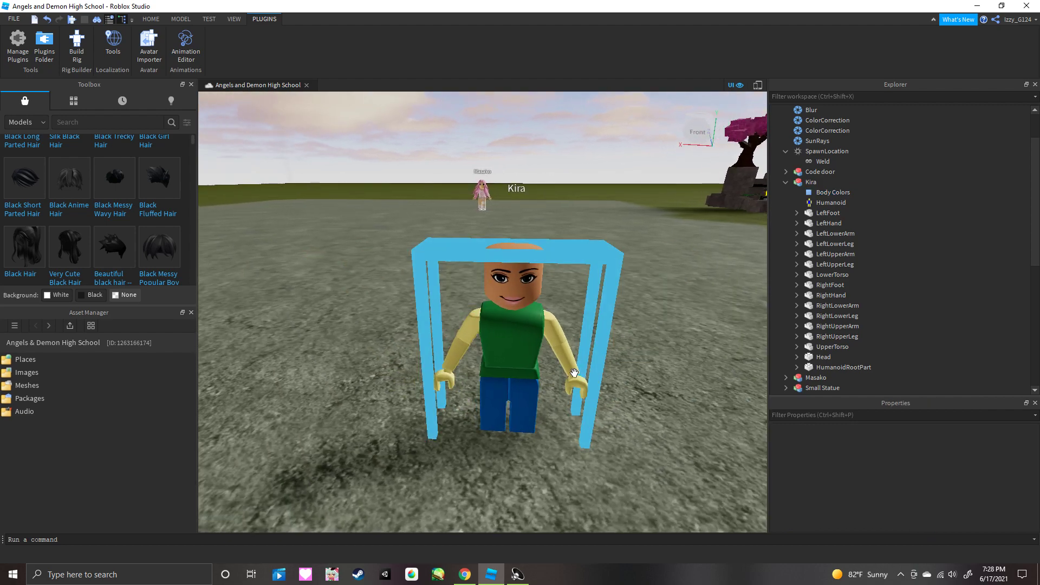
left_click(833, 191)
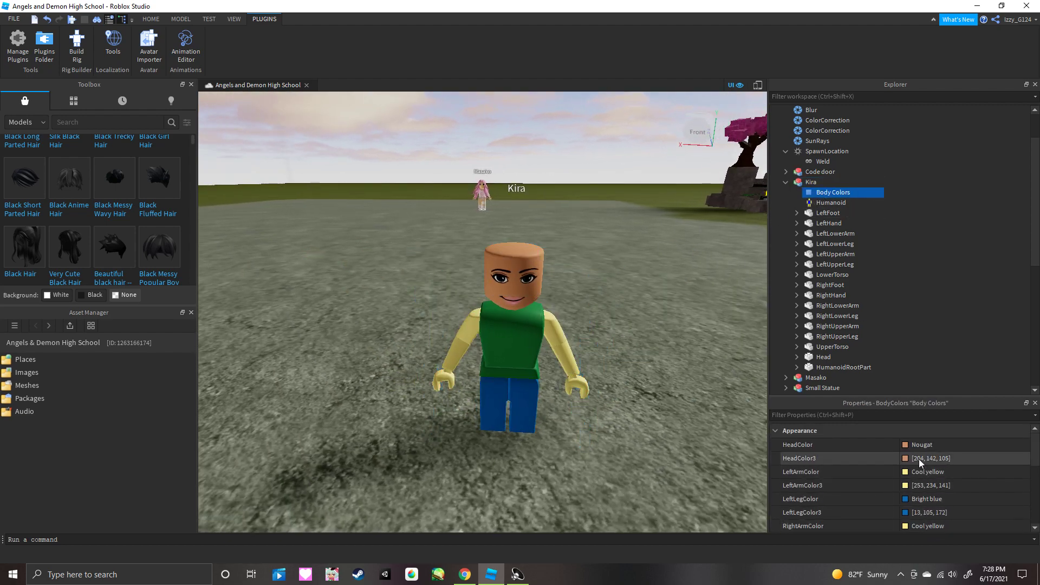
left_click(924, 476)
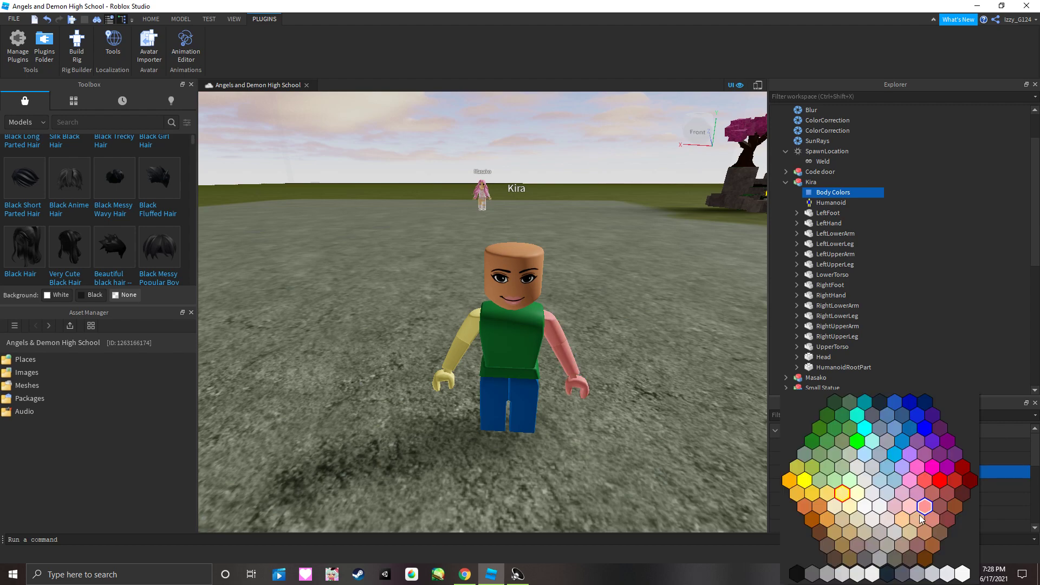
left_click(924, 535)
left_click(934, 499)
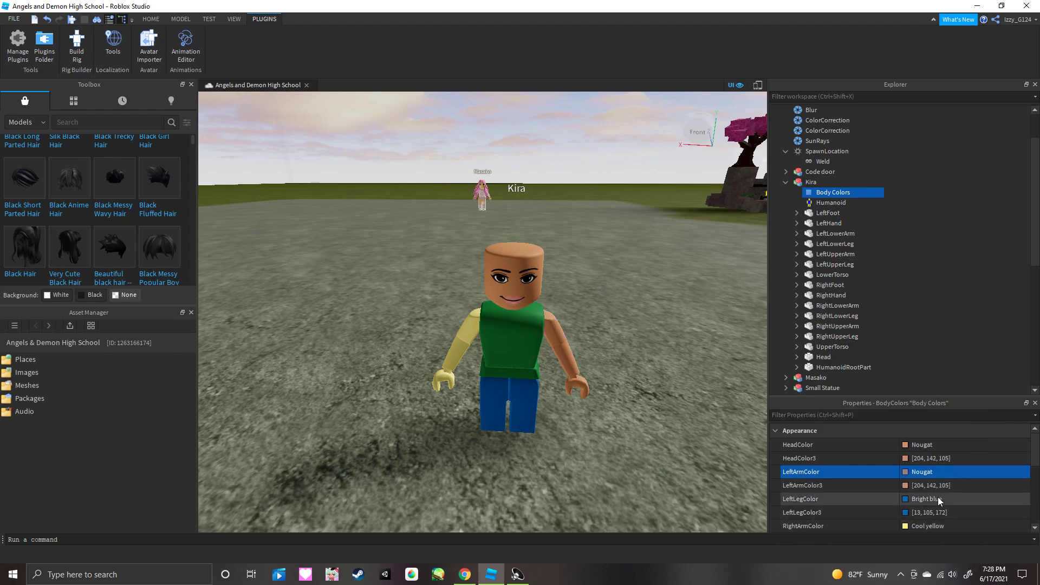
left_click(922, 521)
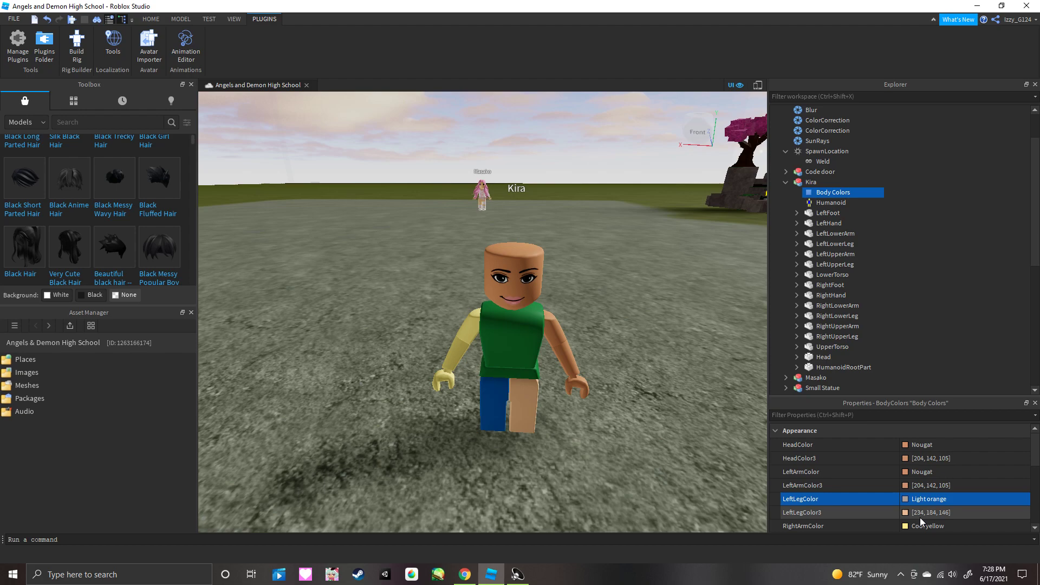
left_click(924, 498)
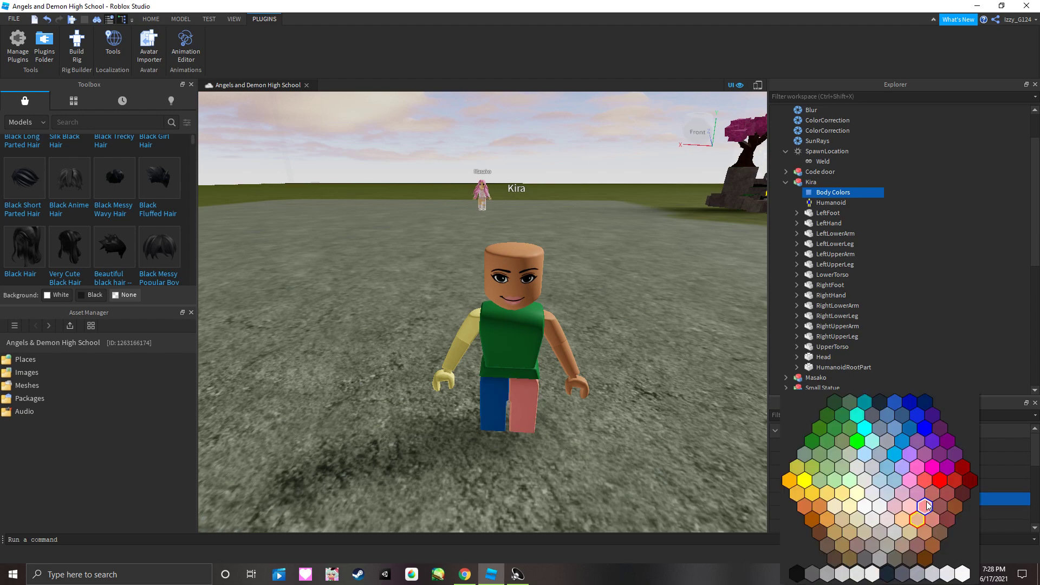
left_click(926, 528)
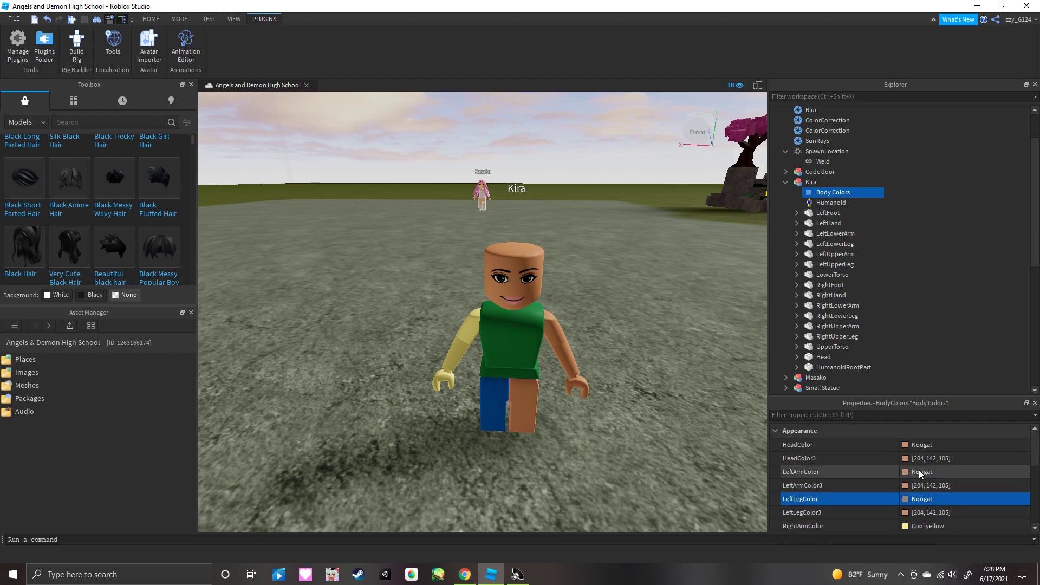
Set the right arm, right leg and torso colours to Nougat, then deselect.
mouse_move(500, 443)
left_mouse_down()
mouse_move(495, 415)
mouse_move(496, 443)
left_mouse_up()
scroll(869, 453, "down", 2)
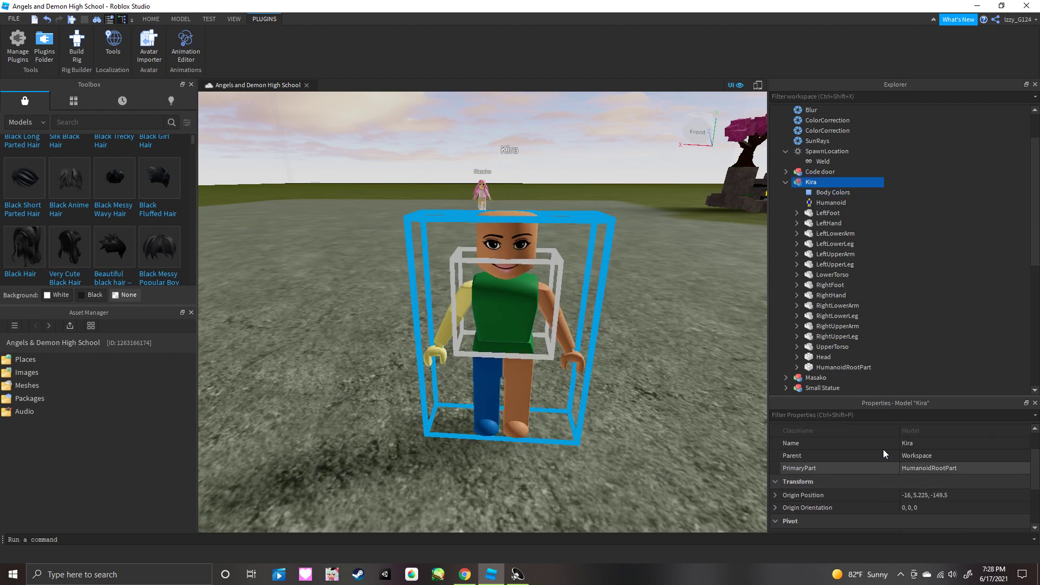
left_click(831, 192)
scroll(910, 480, "down", 2)
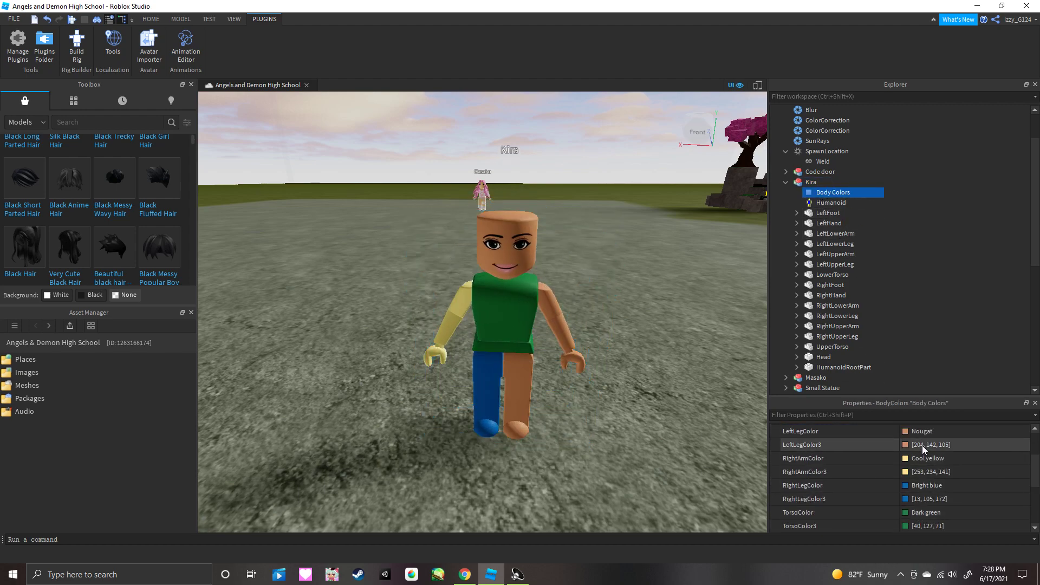
scroll(925, 464, "down", 2)
left_click(925, 462)
left_click(935, 515)
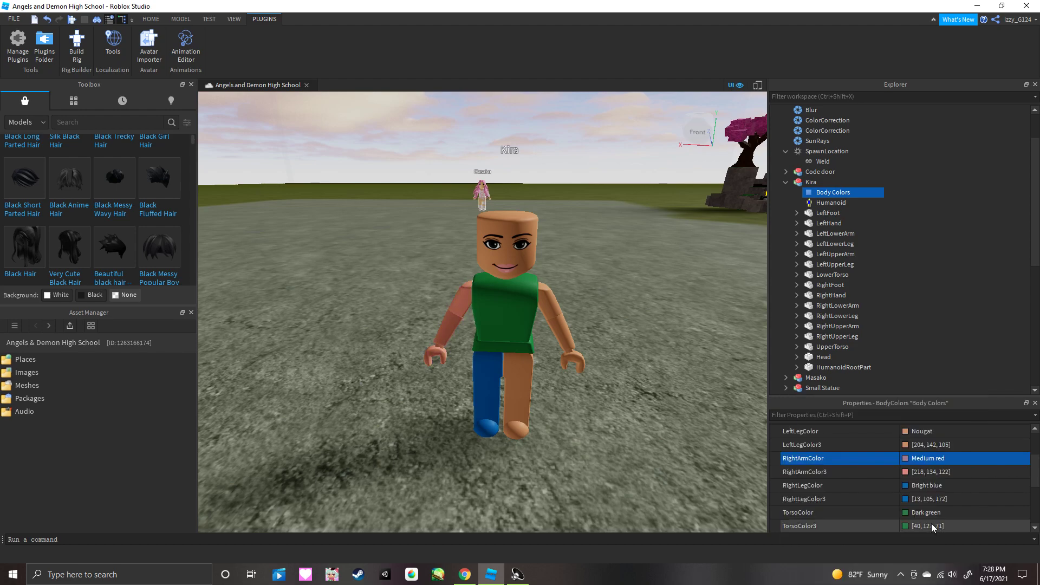
left_click(927, 461)
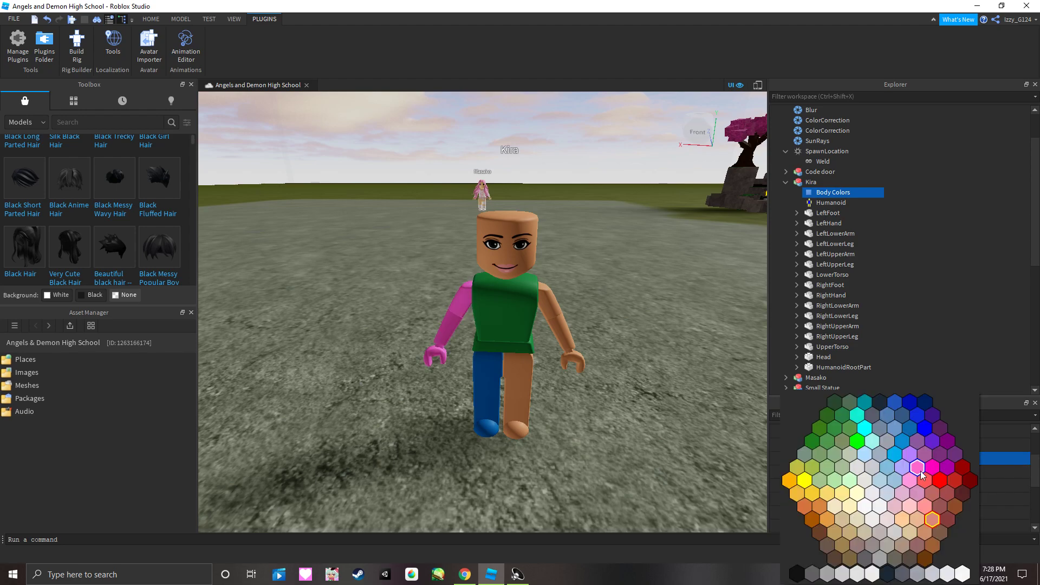
left_click(923, 526)
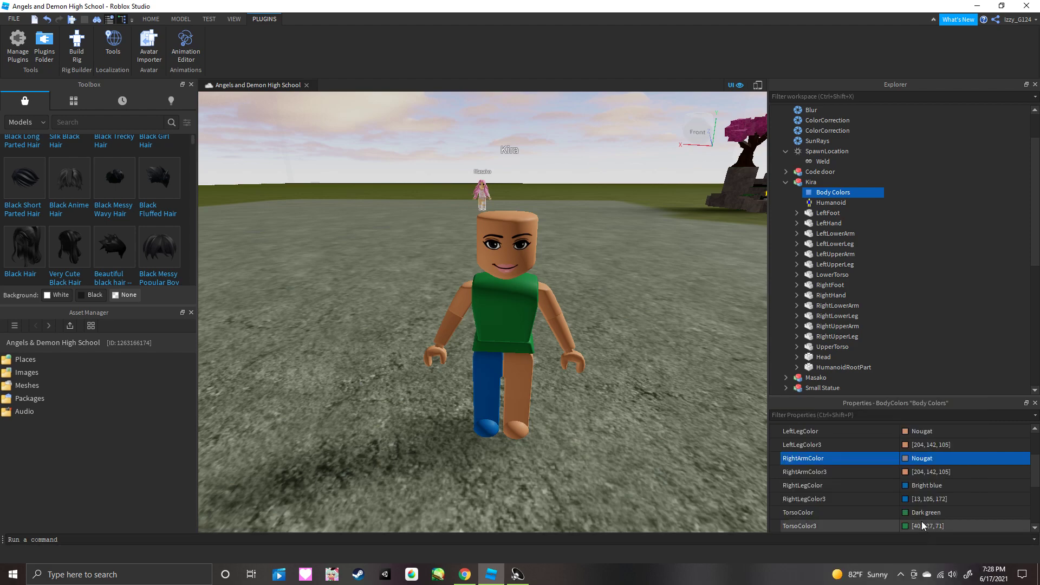
left_click(930, 485)
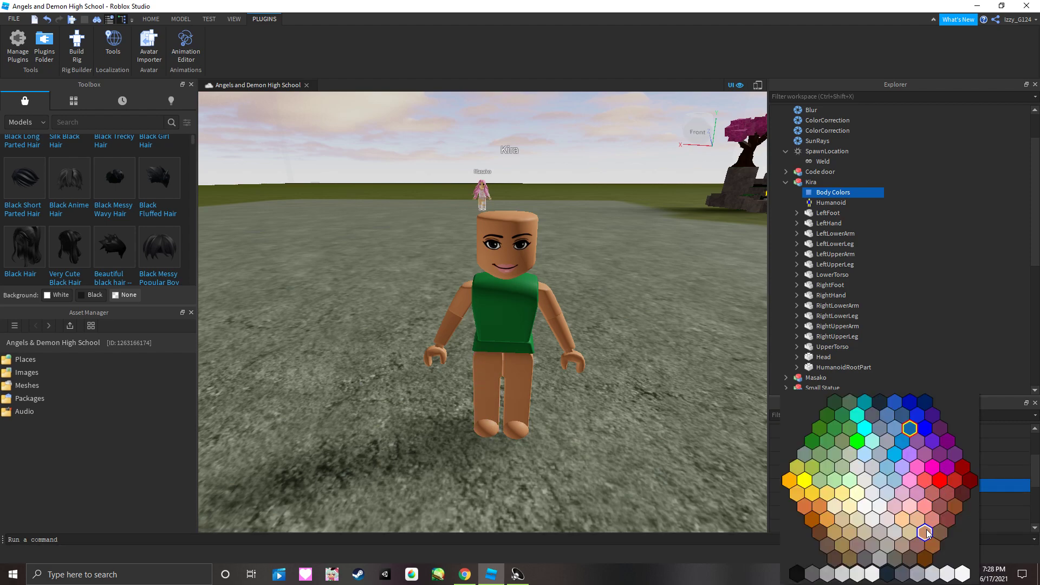
left_click(925, 527)
left_click(936, 512)
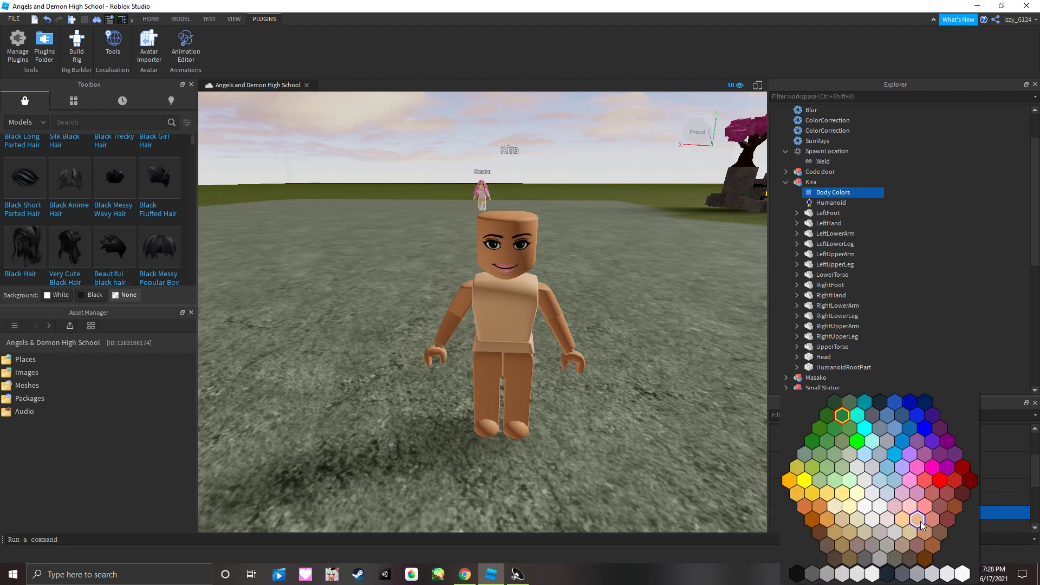
left_click(923, 526)
left_click(936, 527)
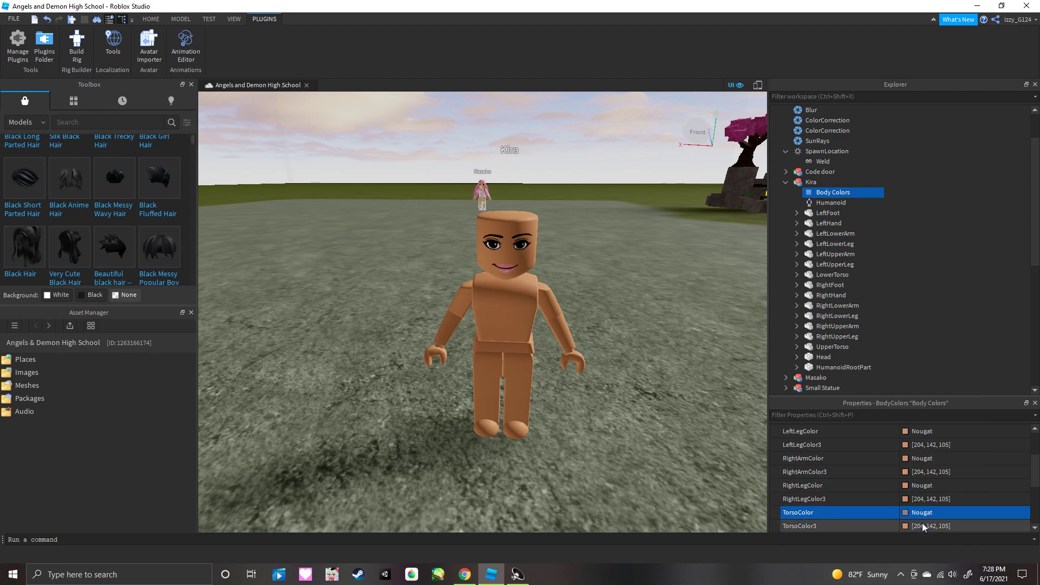
scroll(926, 491, "down", 2)
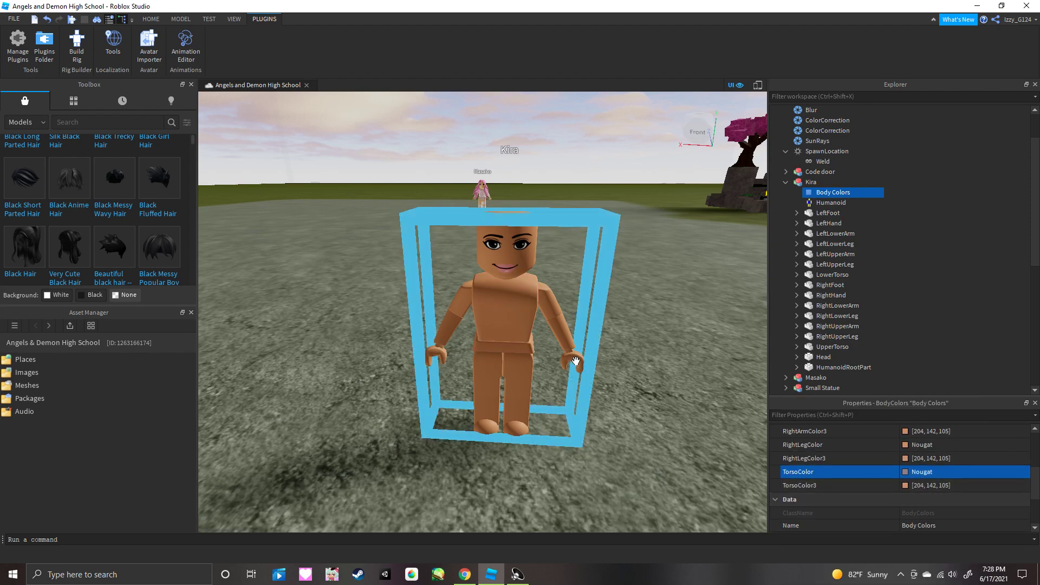
left_click(565, 458)
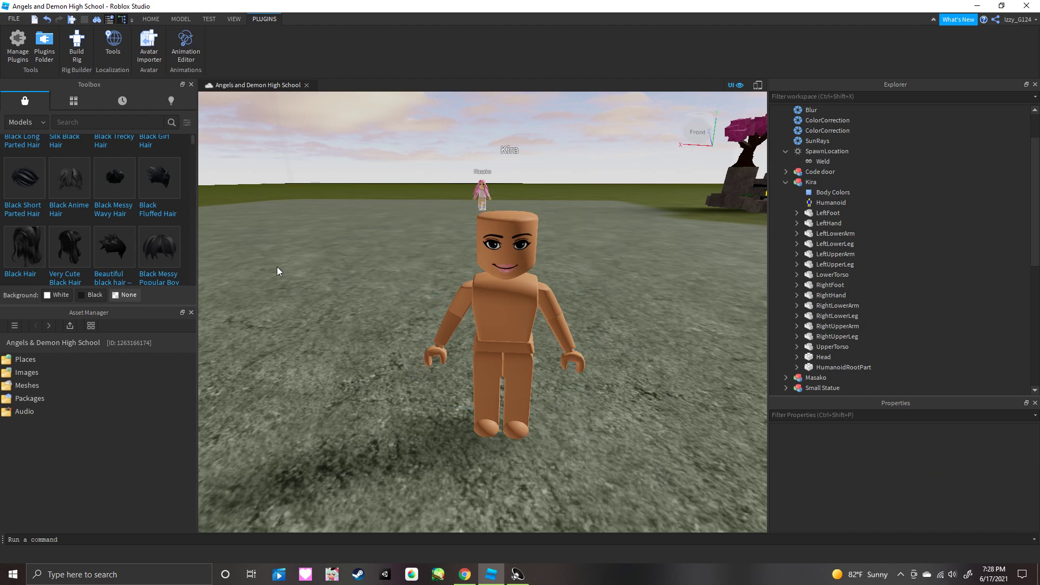
scroll(80, 229, "up", 1)
scroll(81, 228, "up", 2)
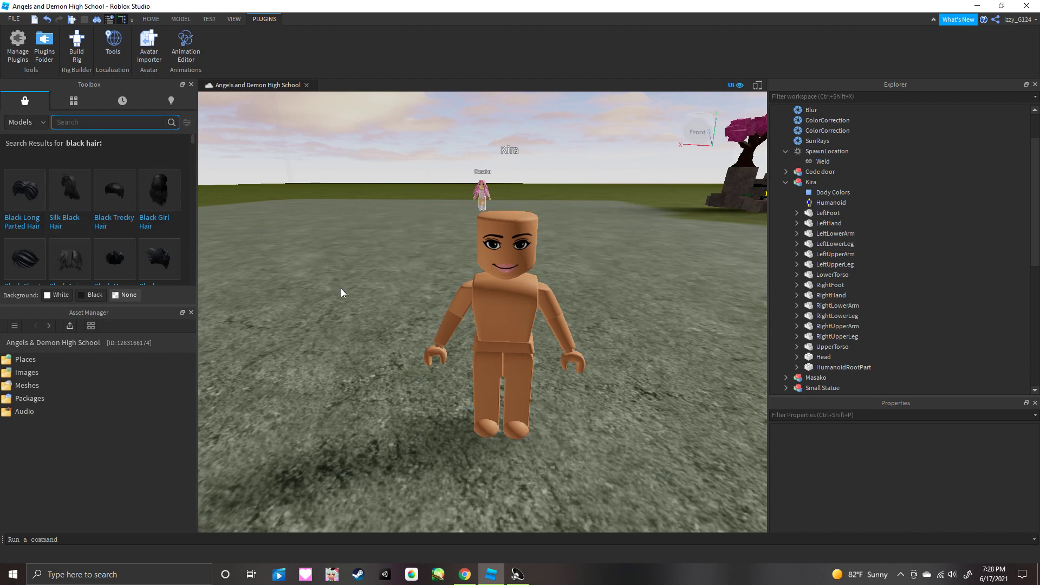
type("hair")
Search the Toolbox models for 'brown hair'.
key("Return")
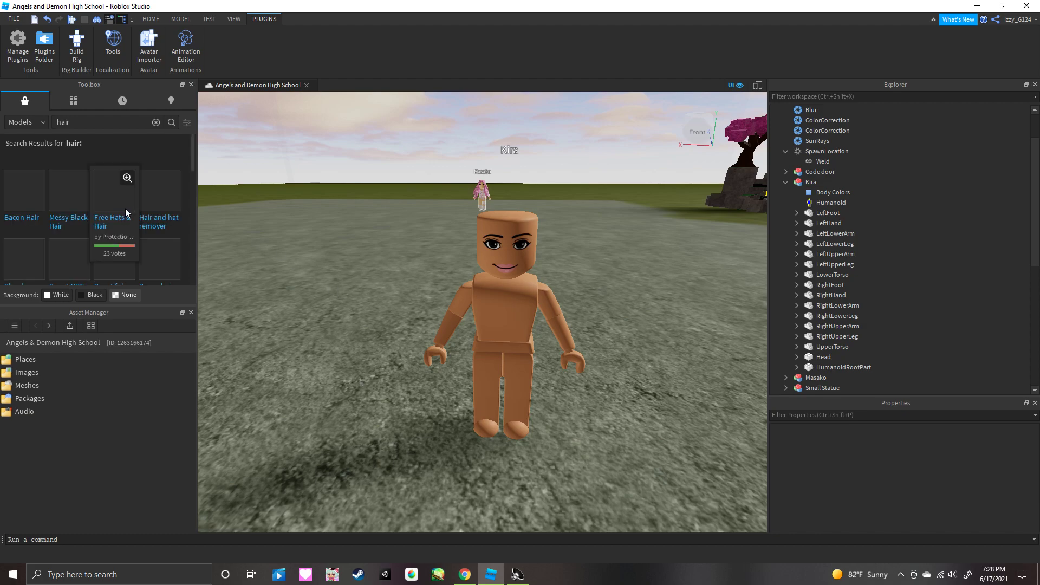
left_click(56, 123)
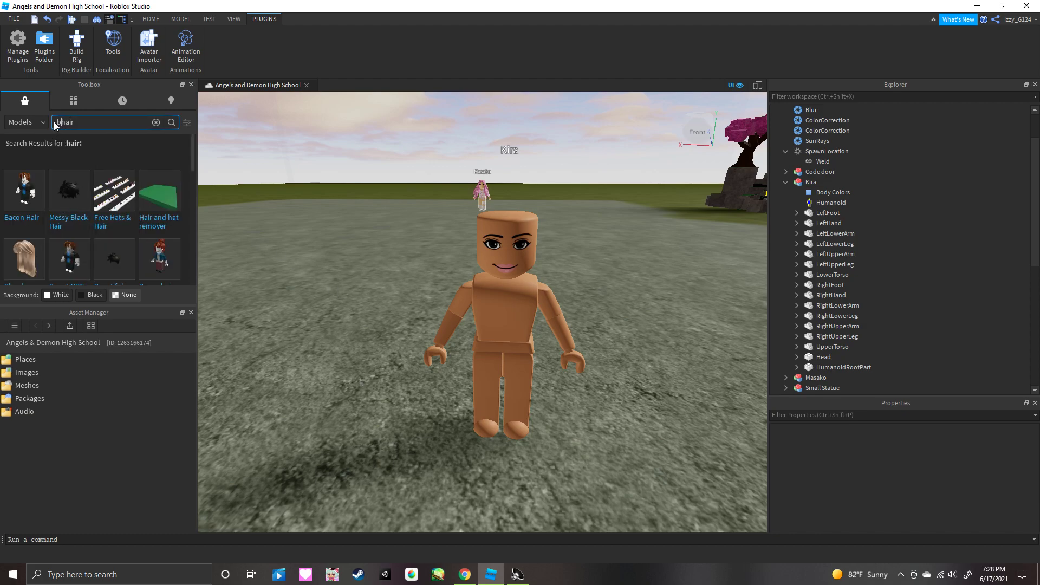
type("rown")
key("Return")
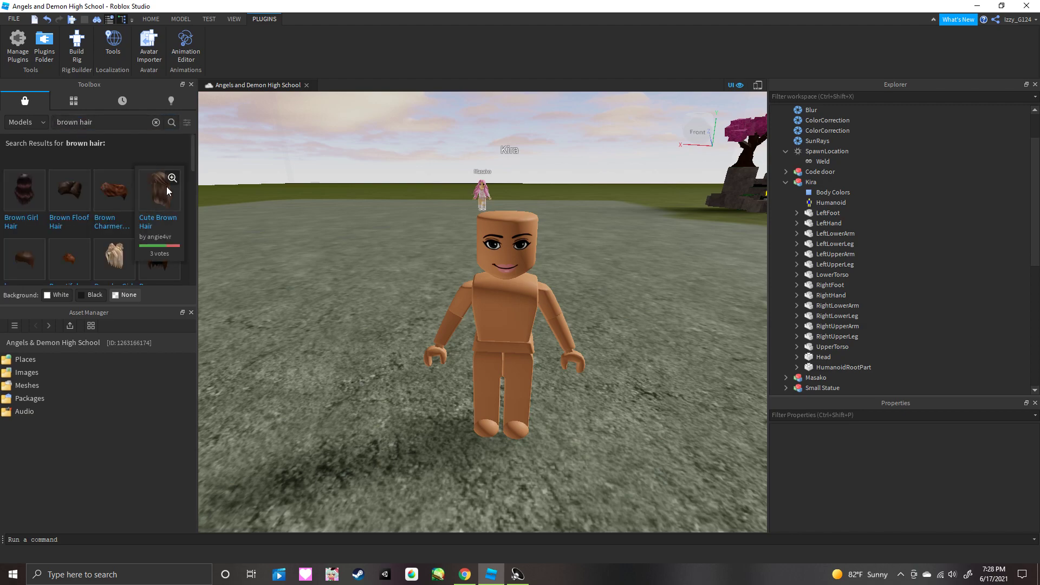
Preview the Cute Brown Hair and Brown Girl Hair models.
left_click(172, 177)
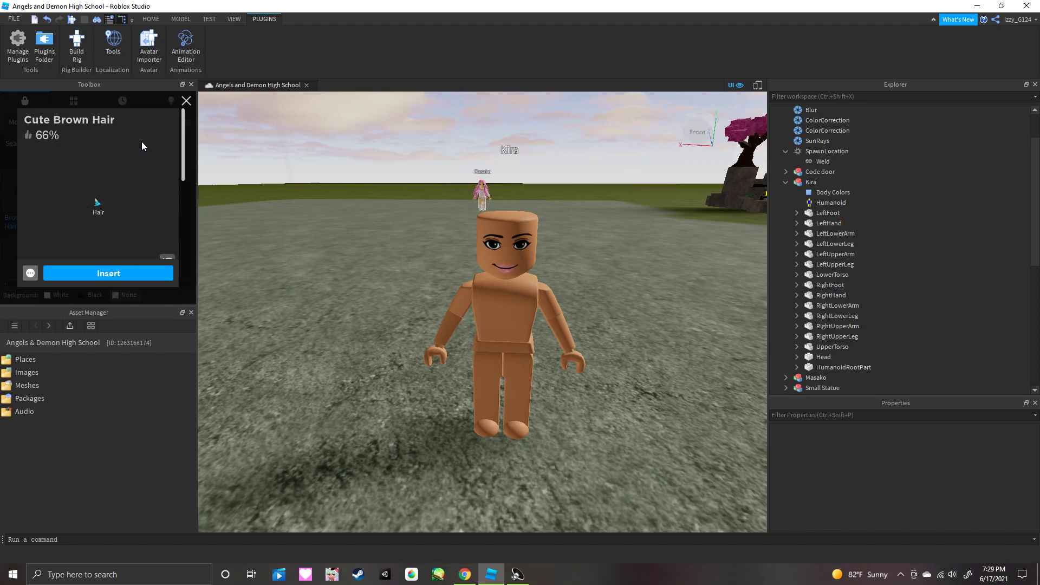
left_click(187, 102)
left_click(39, 173)
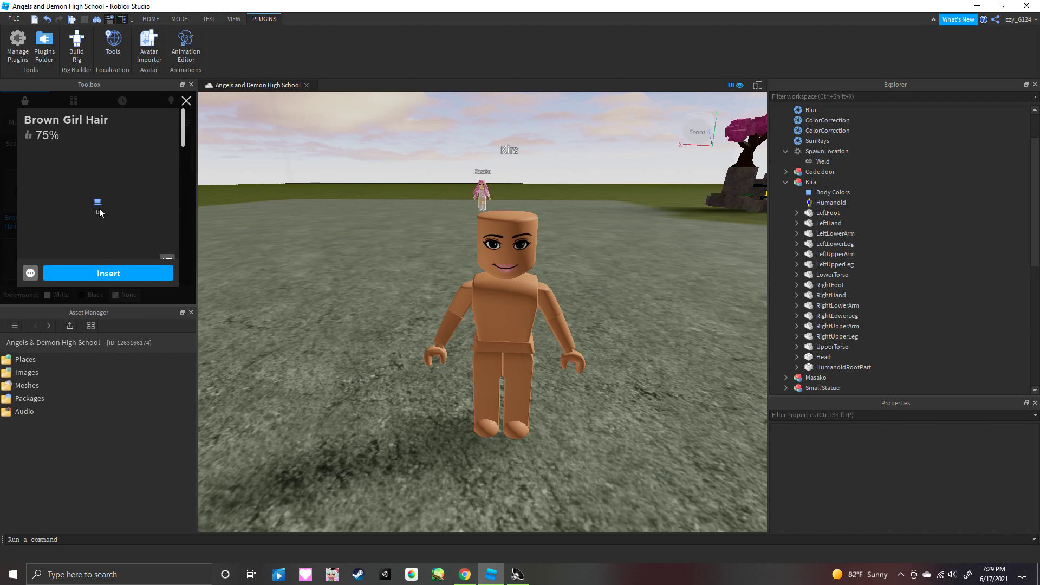
left_click(187, 102)
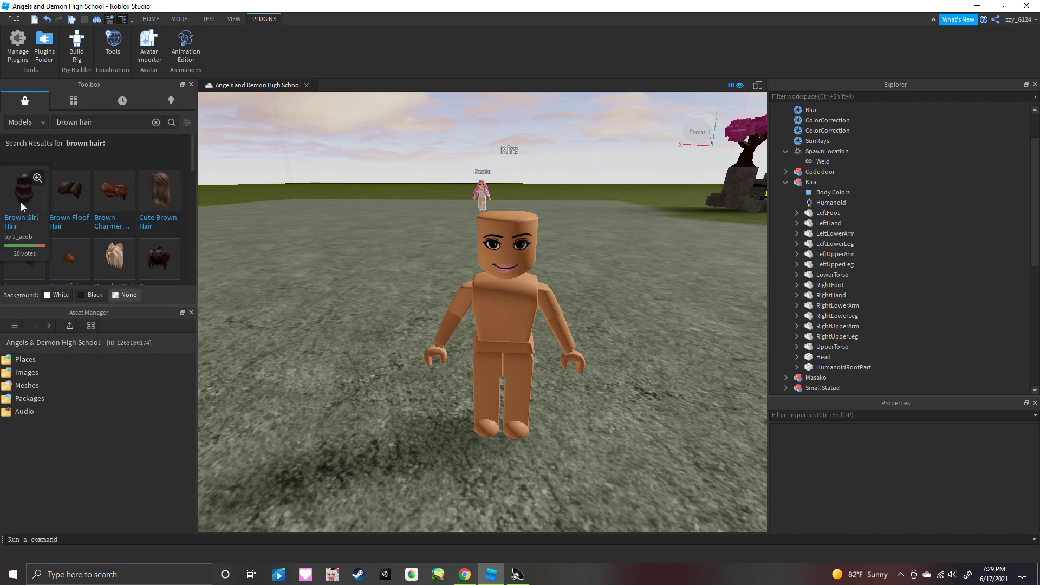
Drop Brown Girl Hair into the scene and move it inside the Kira model.
left_click_drag(20, 203, 354, 275)
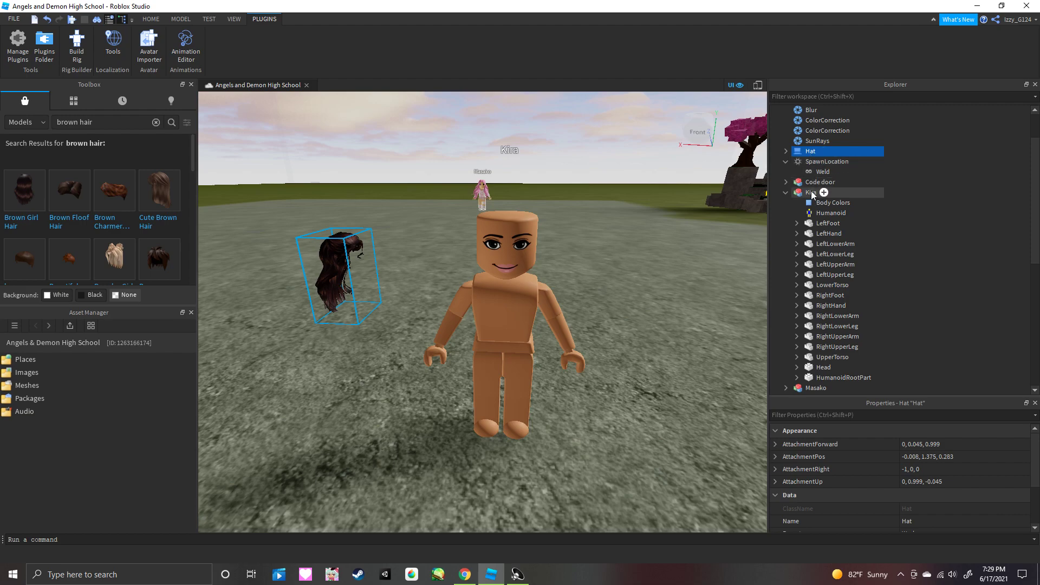
left_click_drag(813, 190, 807, 180)
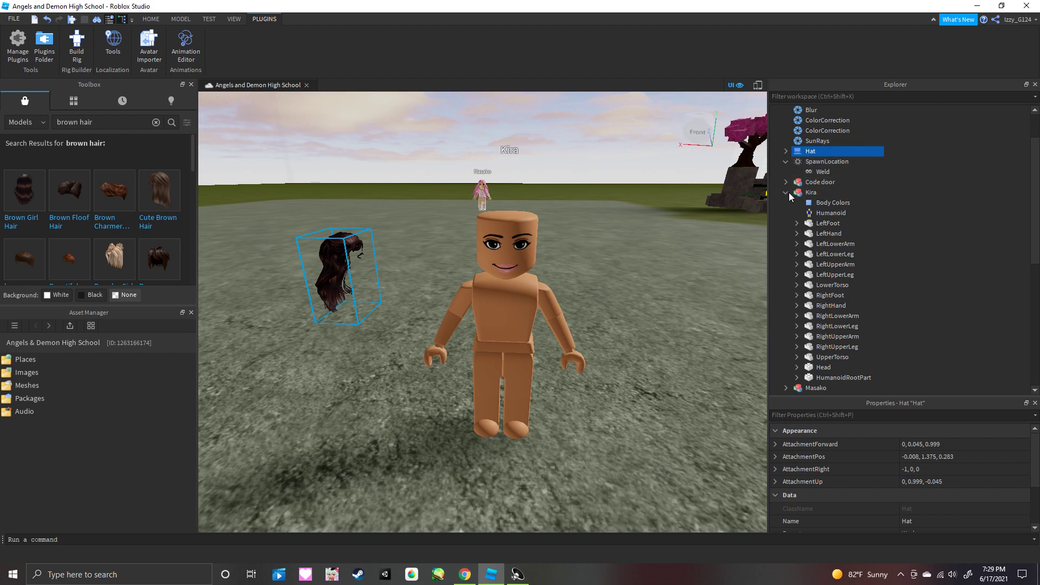
mouse_move(807, 177)
left_mouse_down()
mouse_move(822, 207)
mouse_move(803, 153)
mouse_move(825, 197)
left_mouse_up()
left_click(615, 292)
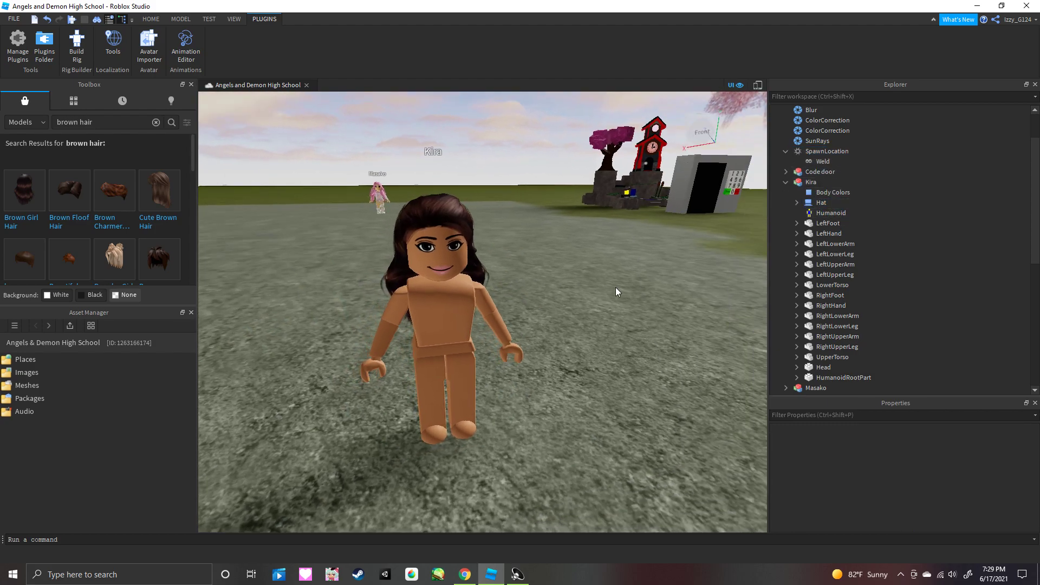
right_click_drag(615, 292, 614, 293)
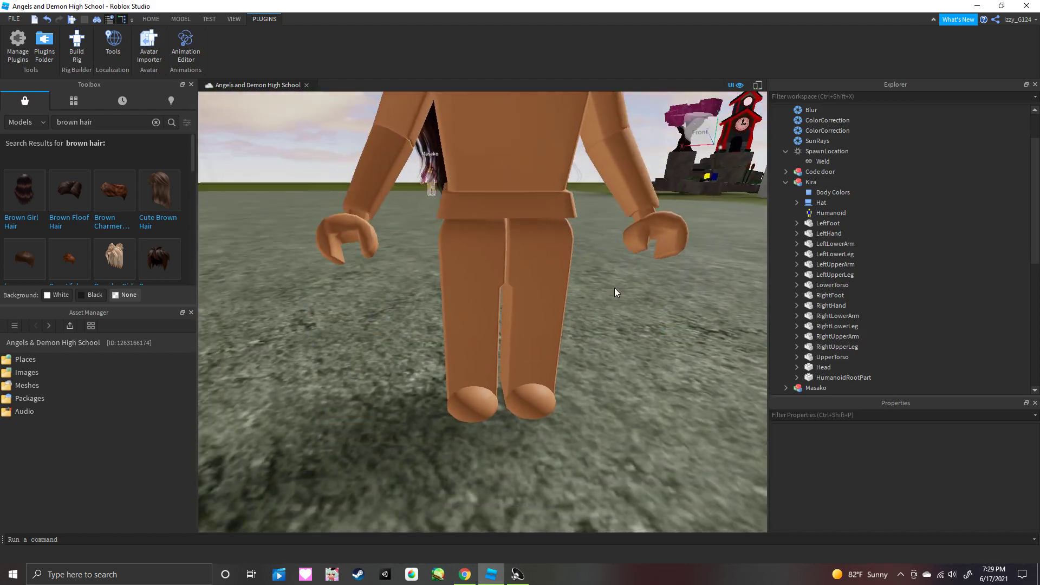
left_click(615, 288)
right_click_drag(614, 288, 599, 292)
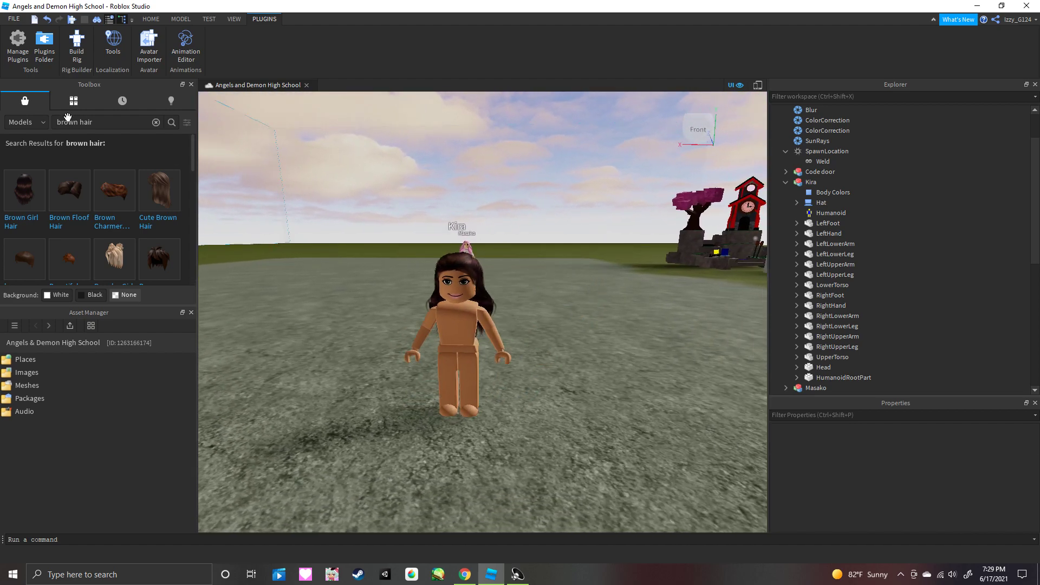
Clear the 'brown hair' query and search Images for 'anime face'.
left_click(68, 119)
key("ctrl+a")
key("BackSpace")
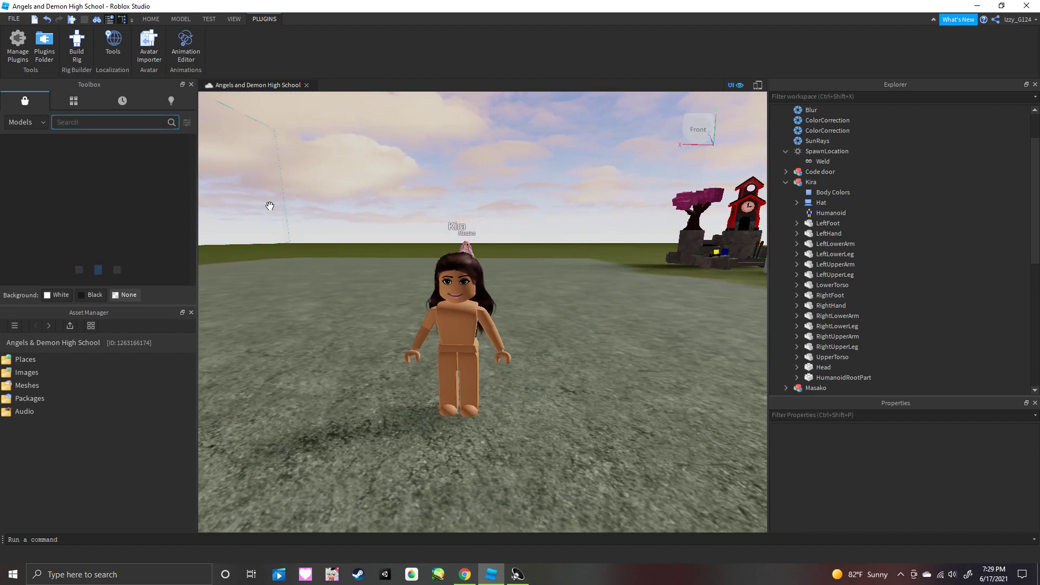
left_click(24, 122)
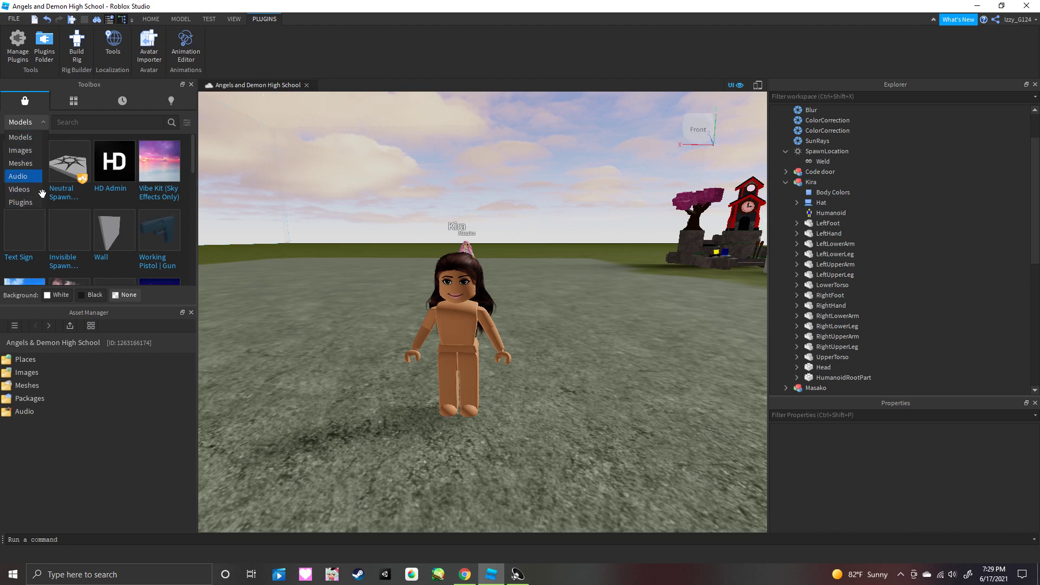
left_click(21, 150)
type("anime face")
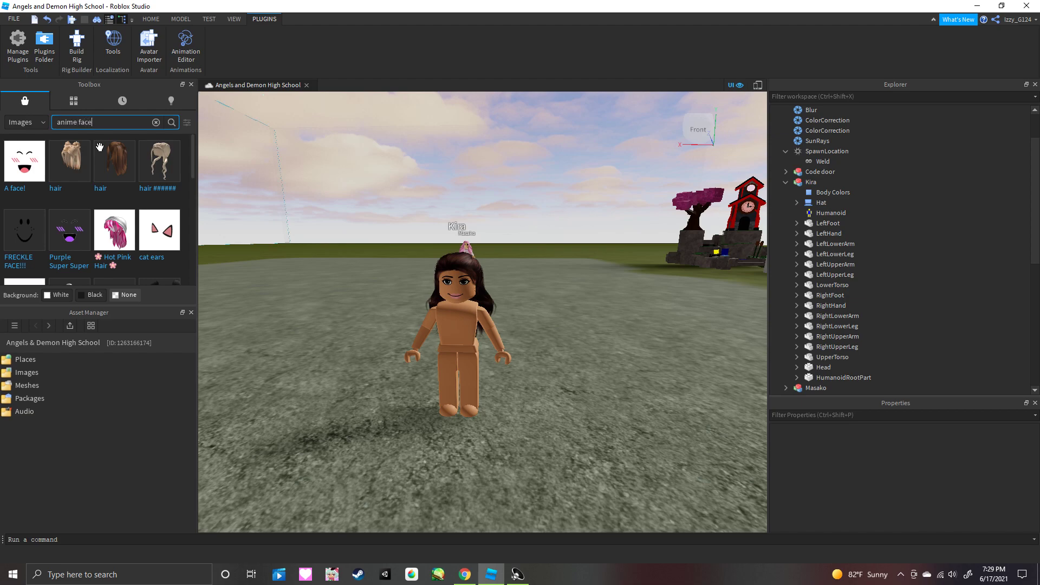
key("Return")
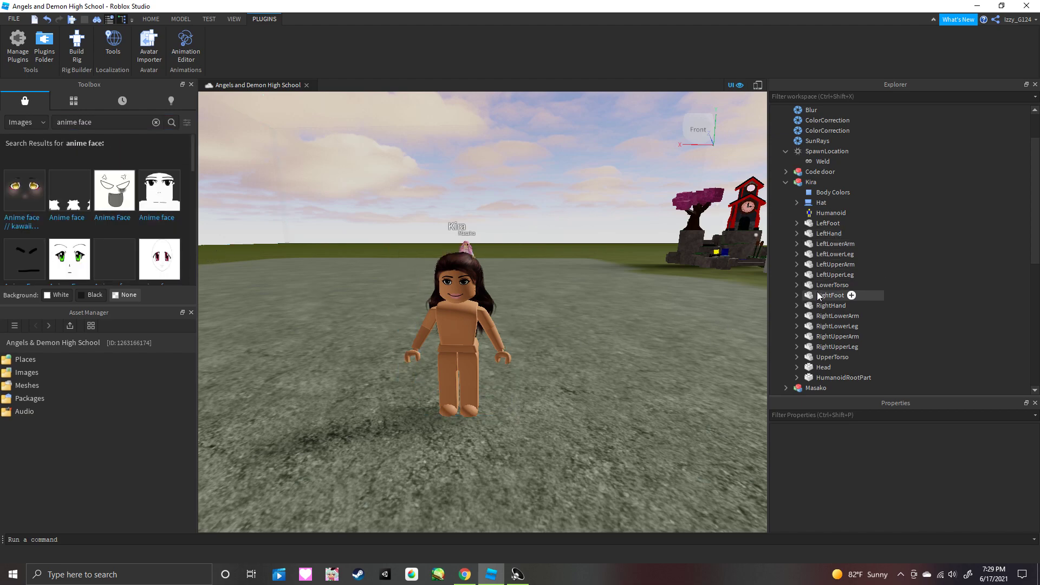
scroll(830, 349, "down", 2)
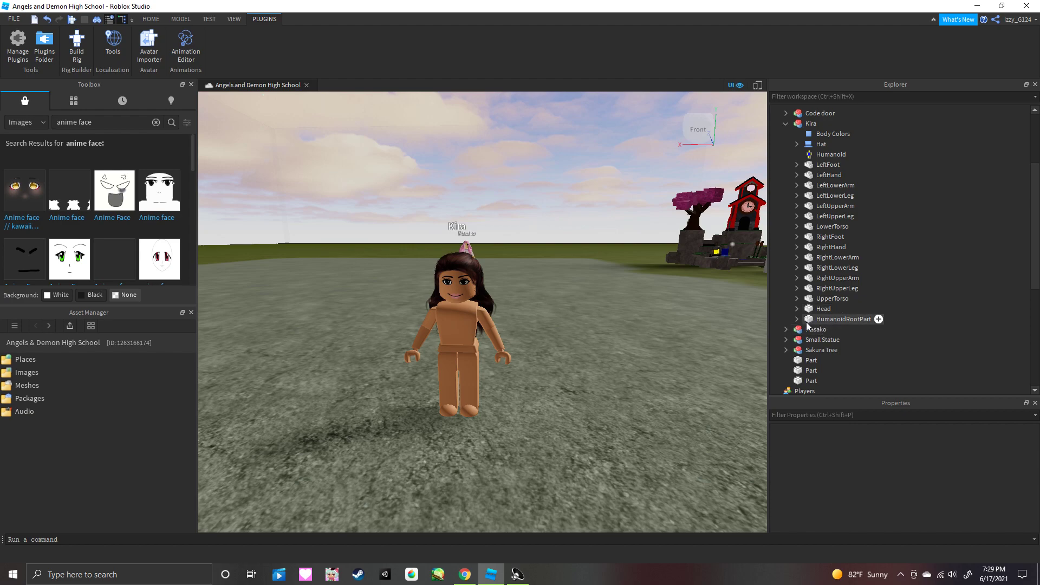
scroll(806, 309, "up", 1)
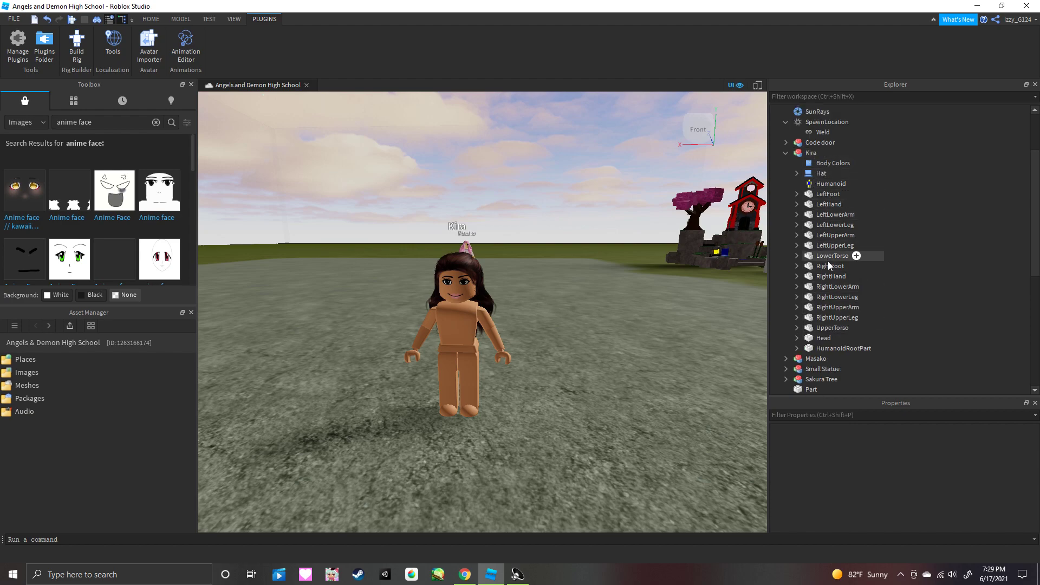
Delete the default face decal under Kira's Head.
left_click(824, 338)
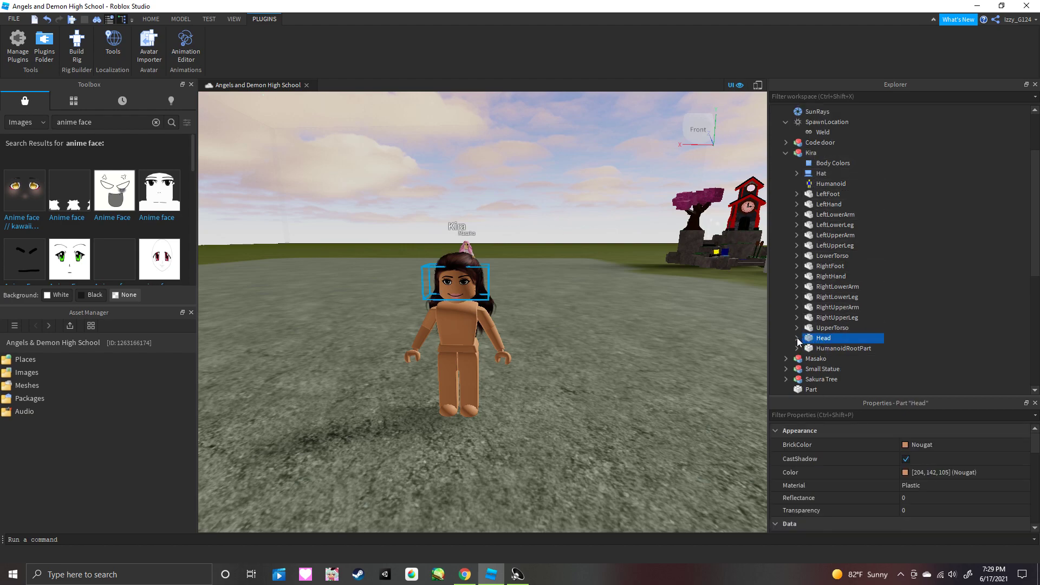
left_click(797, 339)
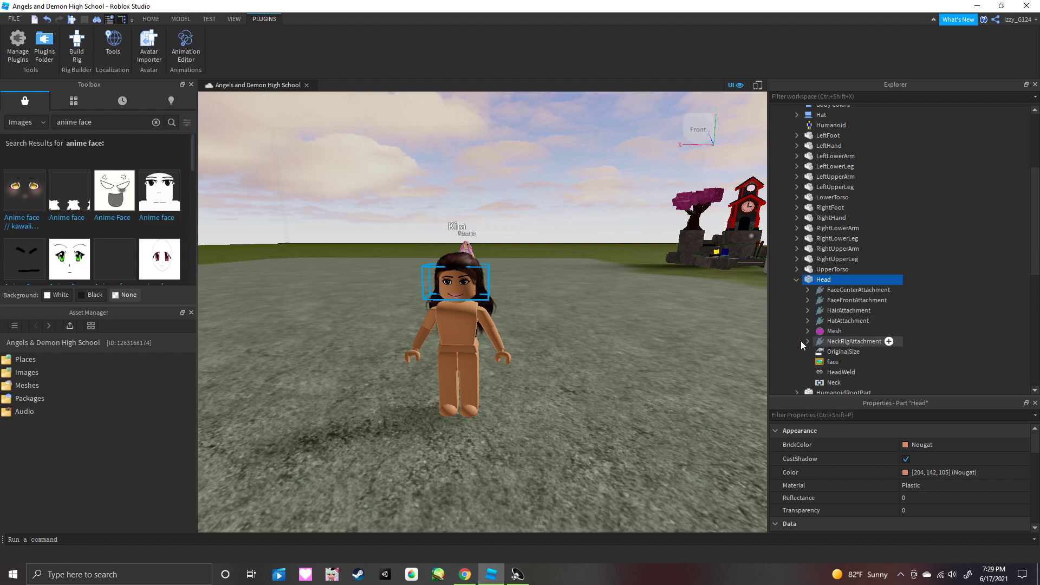
left_click(832, 363)
right_click(831, 362)
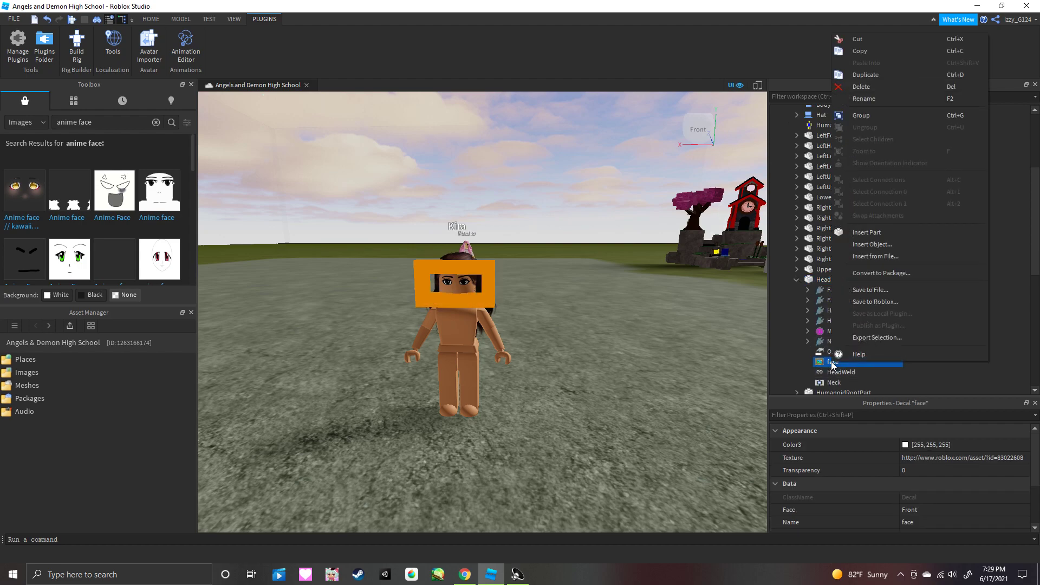
left_click(861, 87)
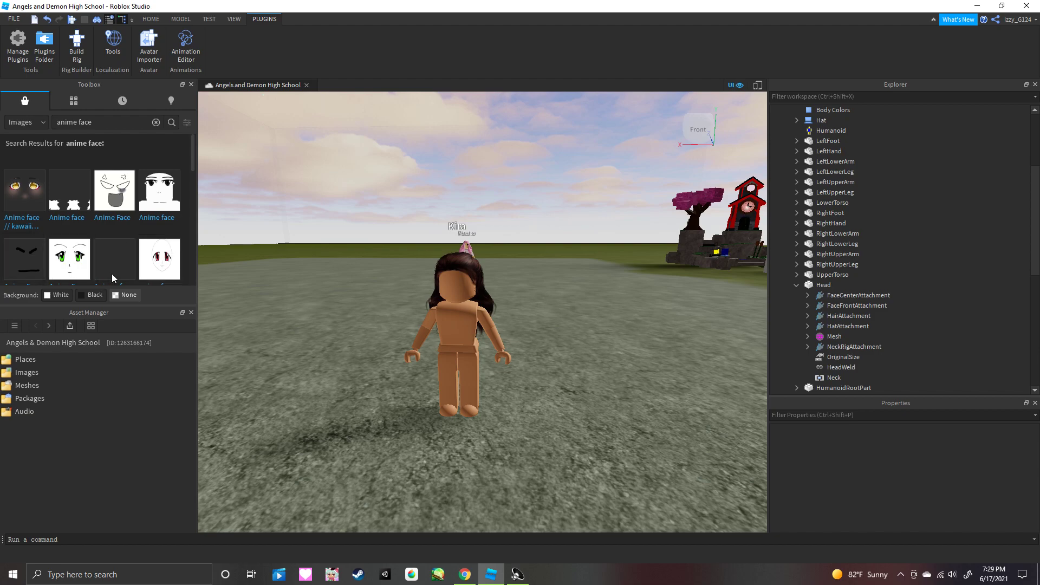
scroll(99, 225, "down", 3)
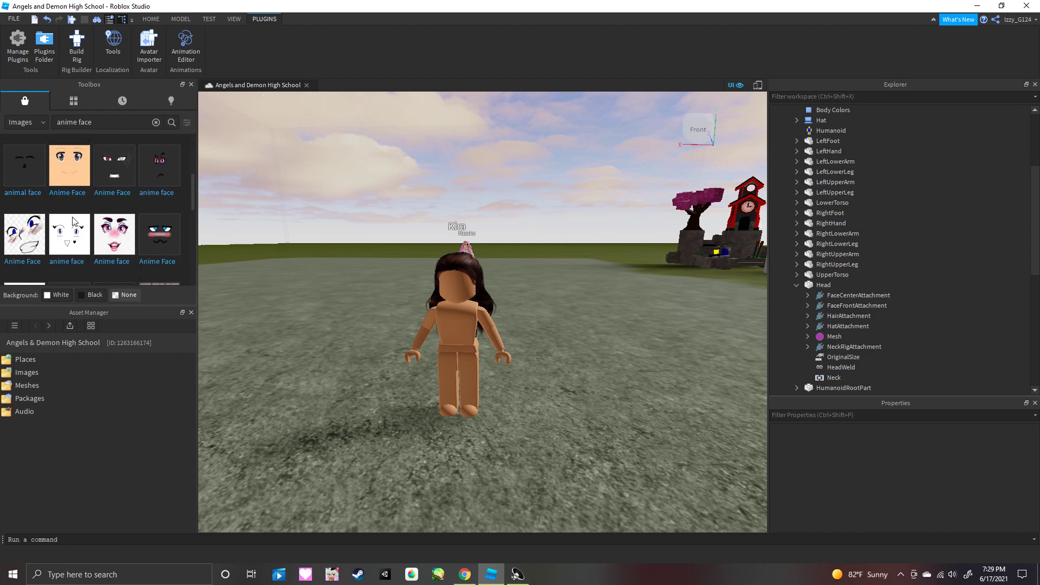
scroll(122, 240, "down", 2)
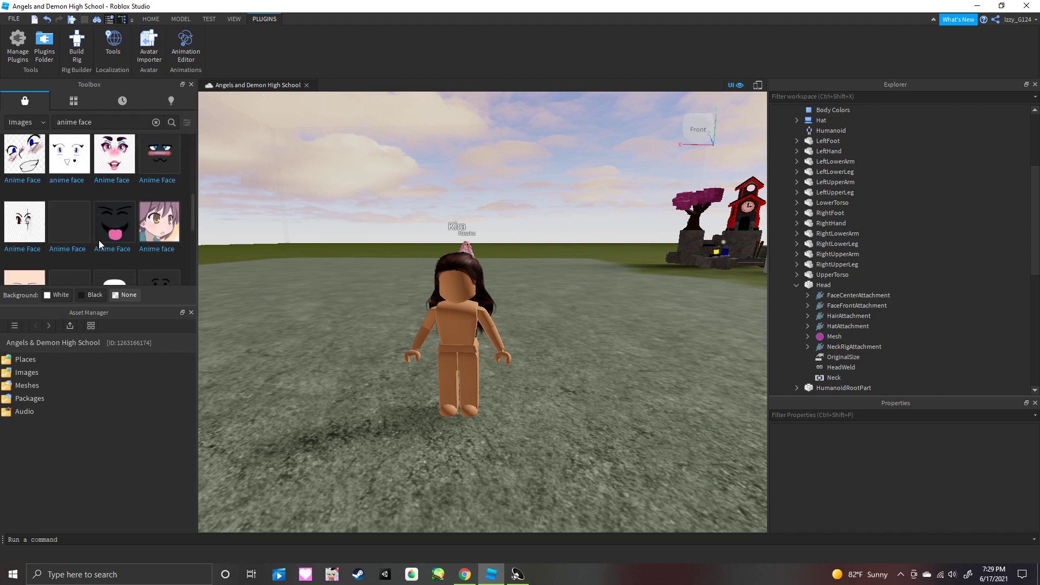
scroll(98, 240, "down", 2)
scroll(76, 222, "down", 2)
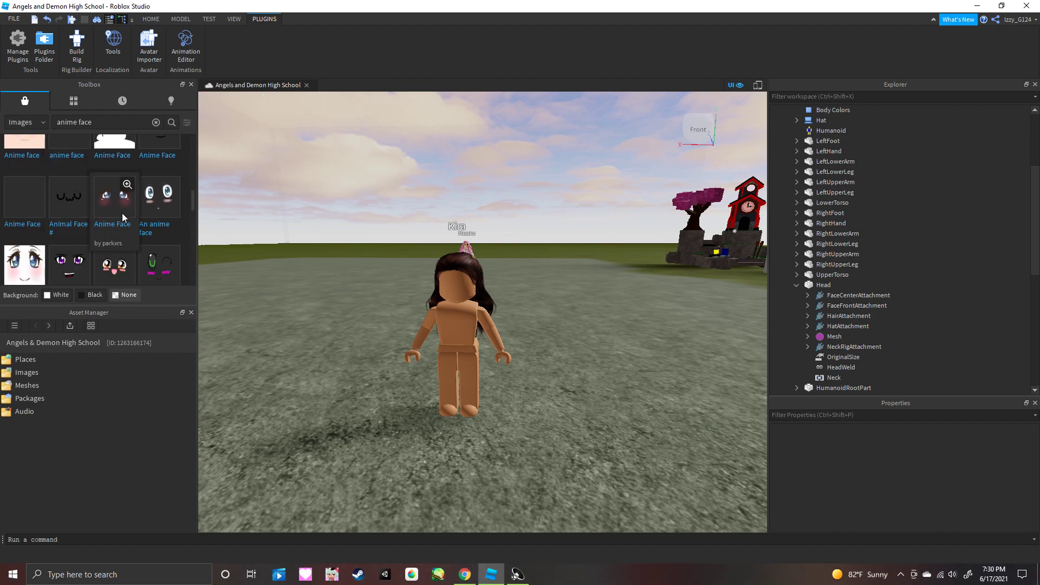
Put the blue-eyed blushing anime face on Kira's head, undoing the misplaced drops.
left_click_drag(122, 213, 449, 292)
left_click_drag(451, 342, 455, 307)
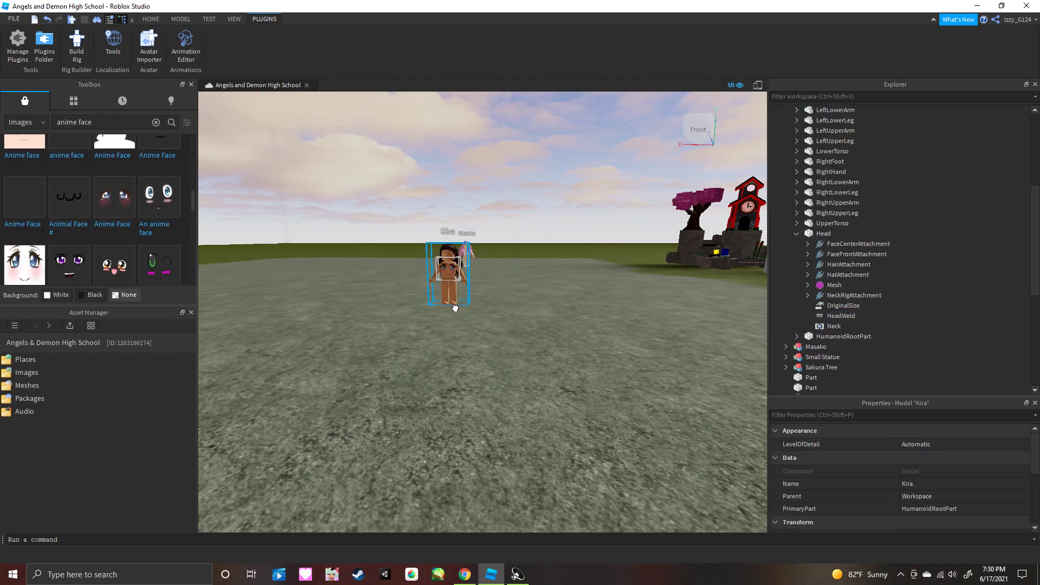
key("f")
left_click(325, 319)
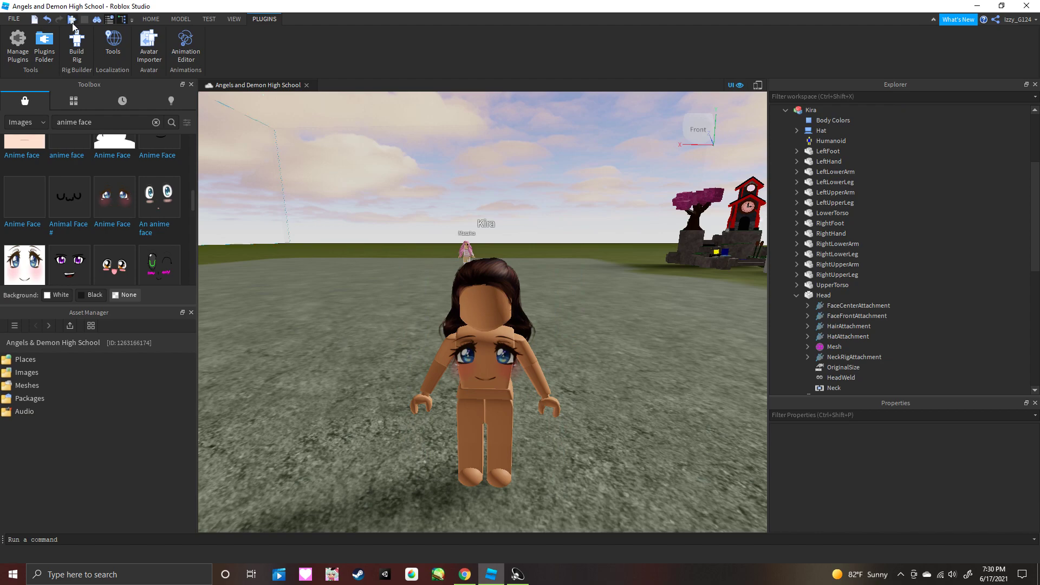
left_click(48, 19)
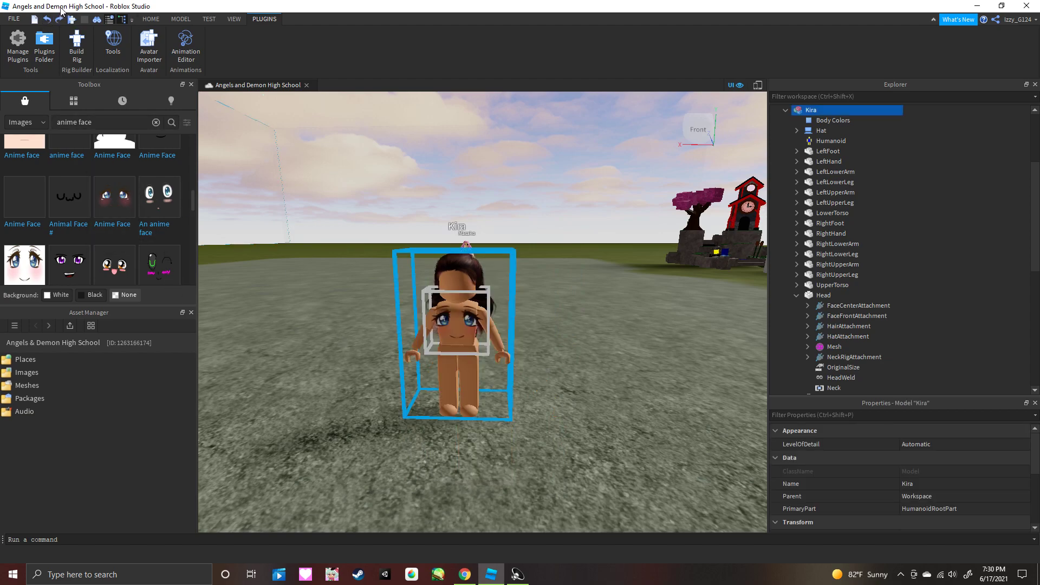
left_click(49, 20)
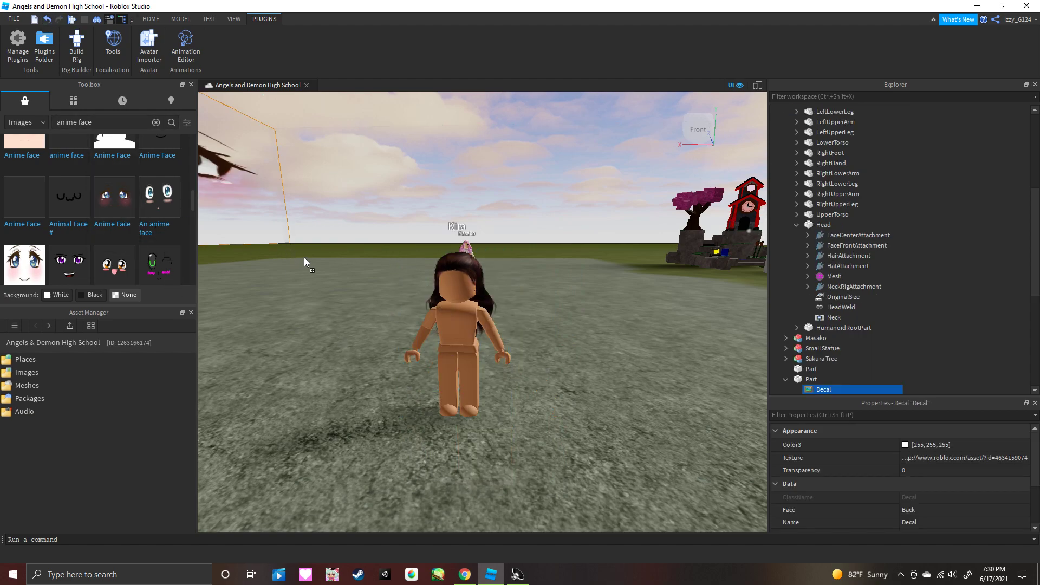
left_click_drag(126, 219, 446, 287)
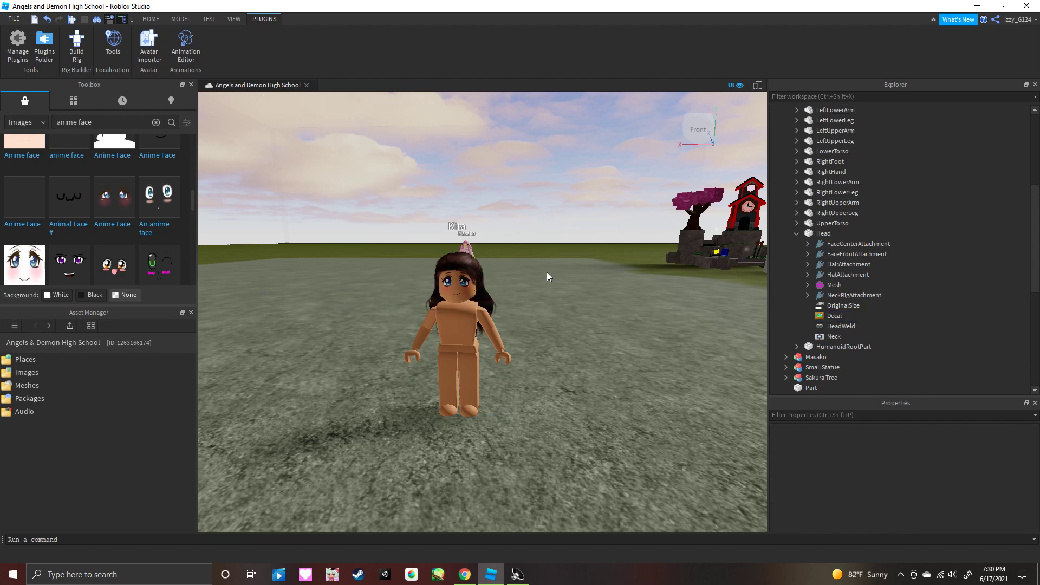
scroll(459, 325, "up", 3)
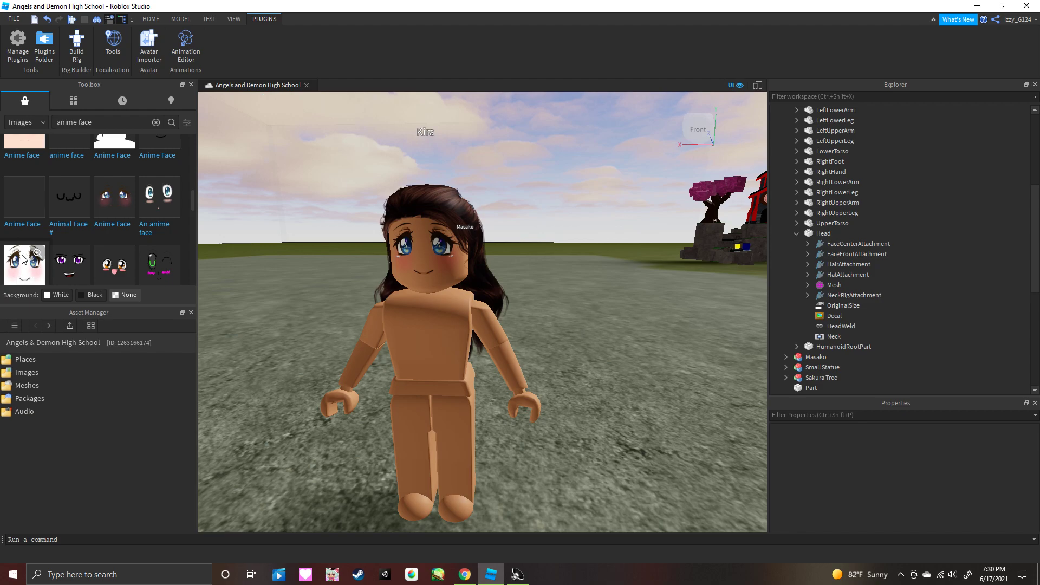
scroll(113, 241, "up", 2)
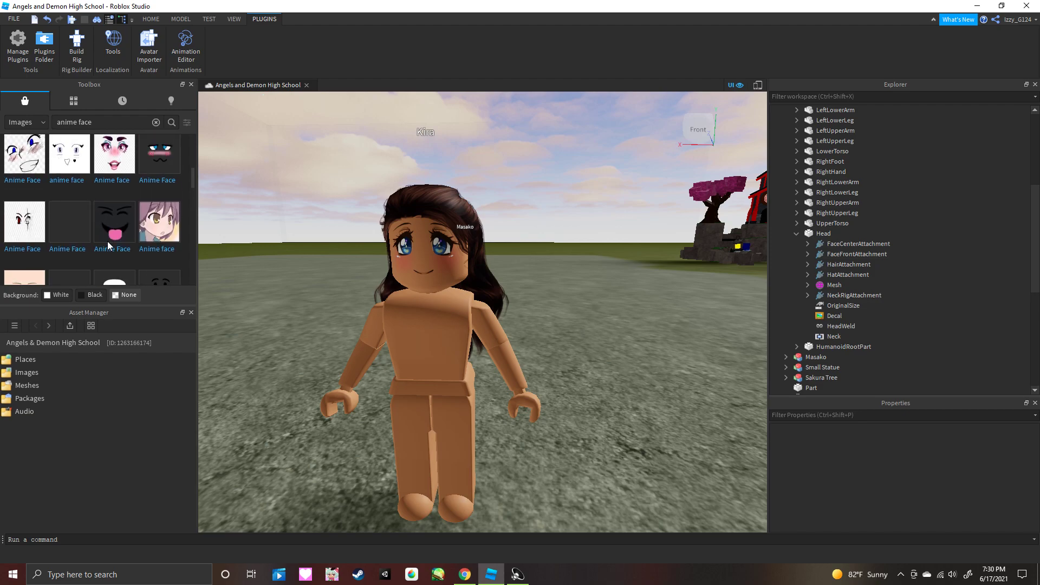
left_click(32, 233)
scroll(62, 256, "down", 2)
scroll(114, 203, "down", 2)
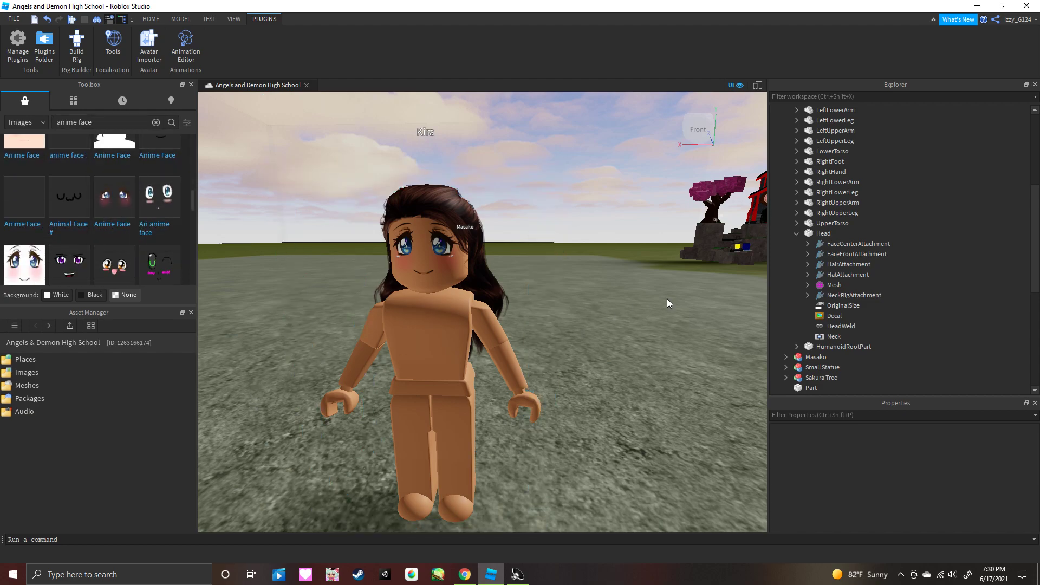
scroll(824, 257, "up", 3)
scroll(824, 257, "up", 3)
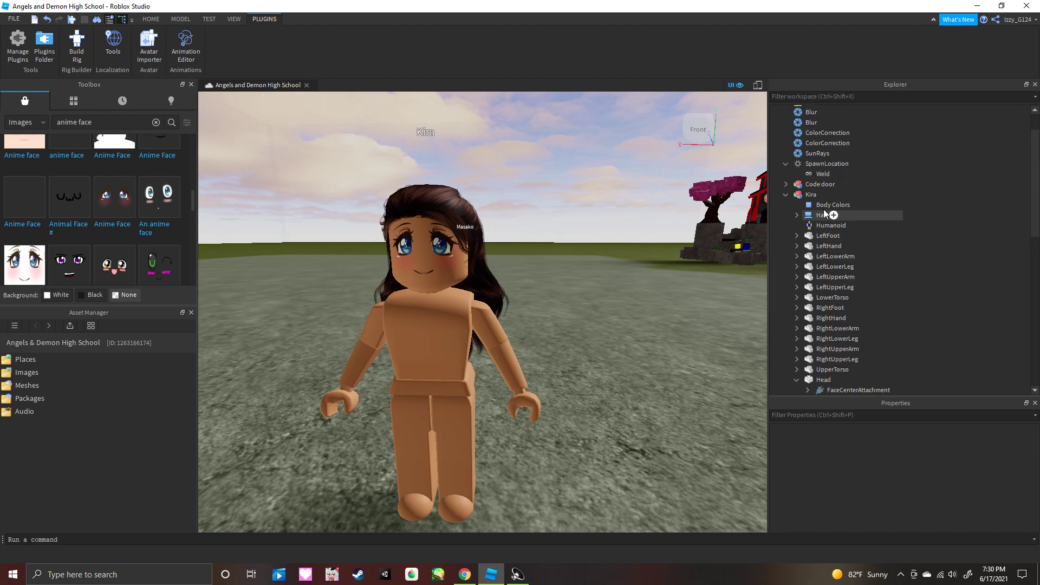
mouse_move(813, 195)
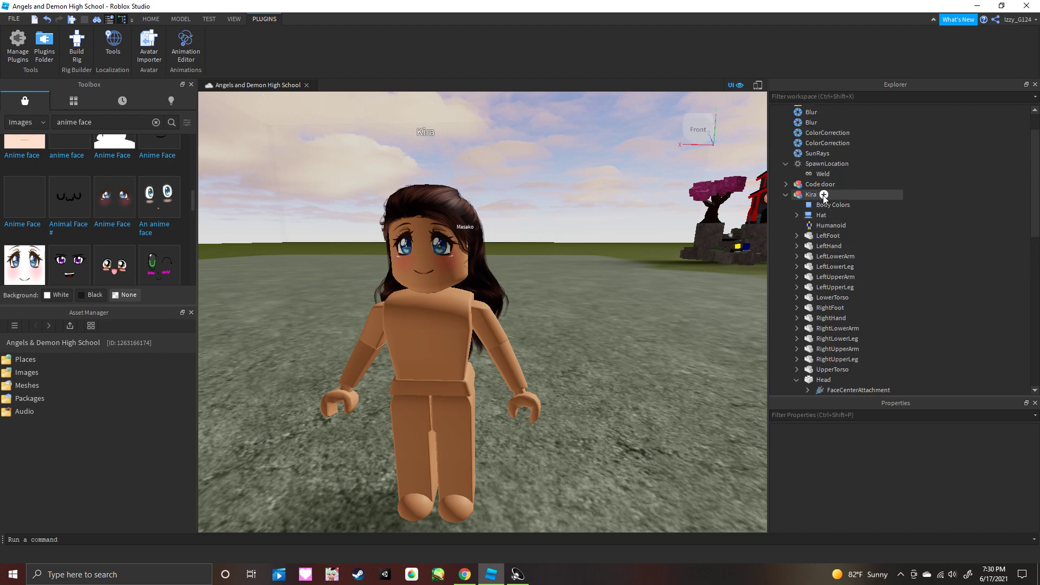
Add a Pants object to Kira and open its PantsTemplate field.
left_click(825, 196)
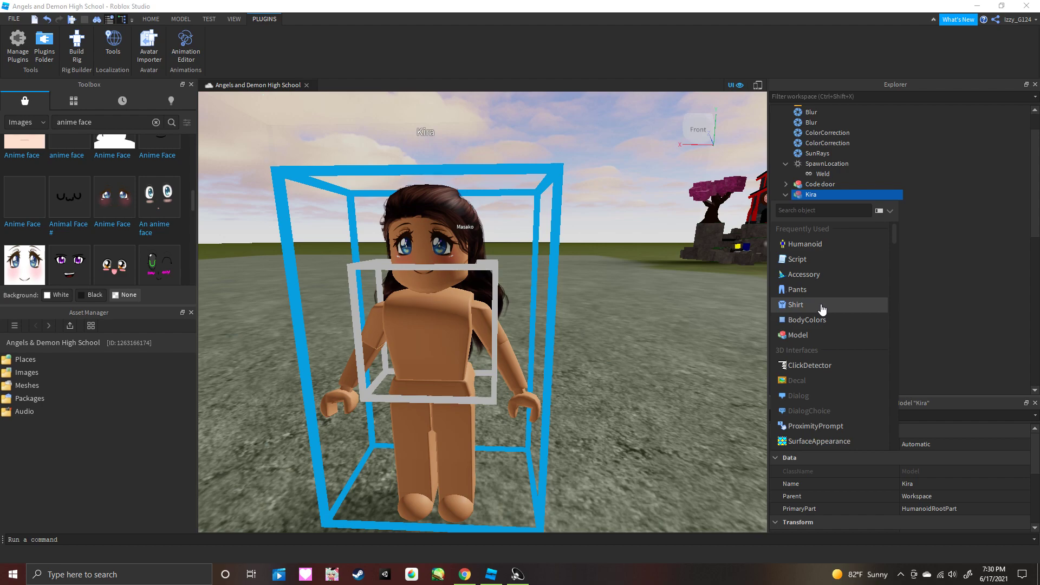
key("Escape")
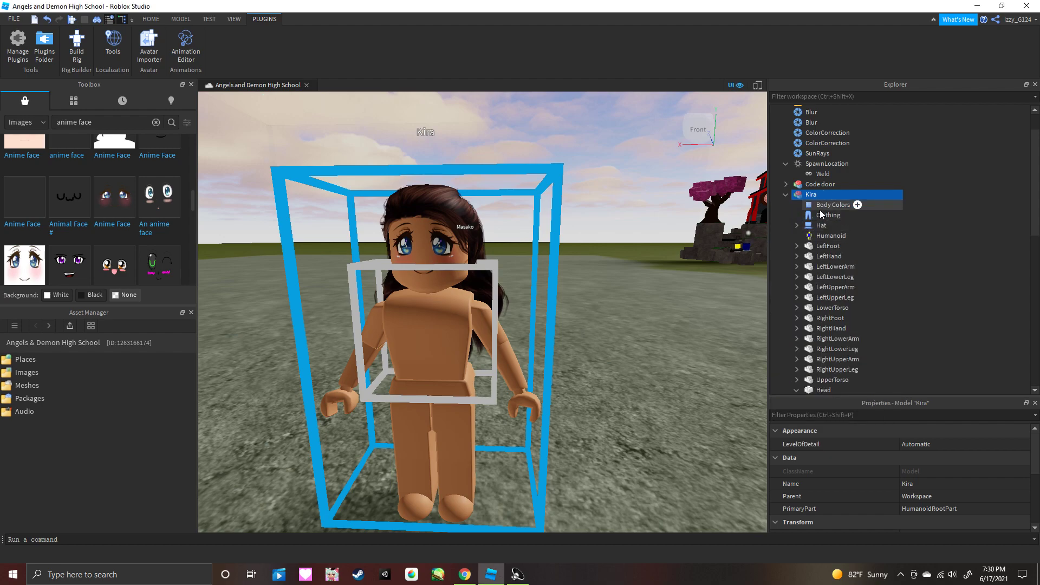
key("ctrl+shift+v")
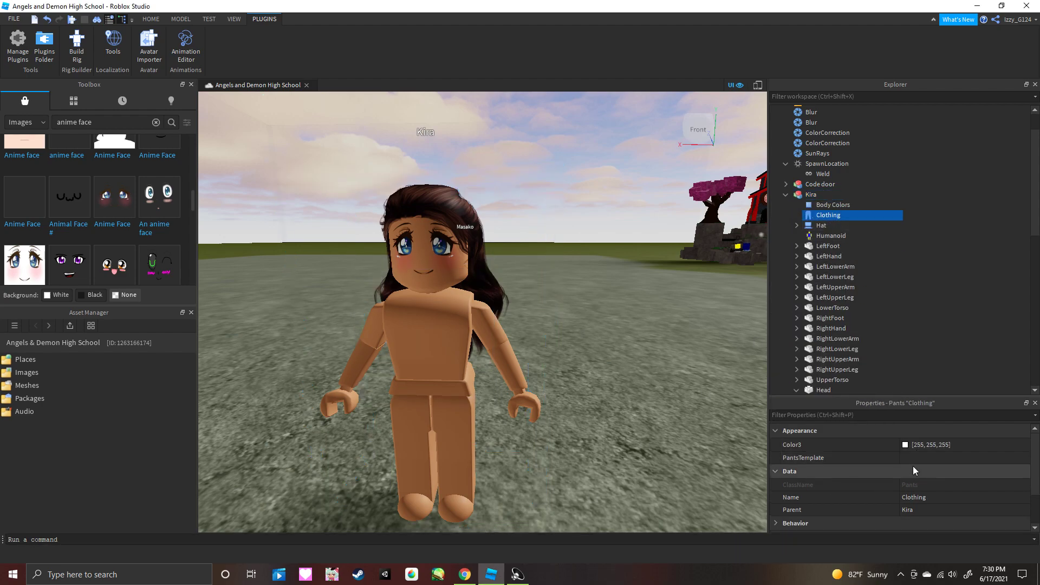
left_click(915, 458)
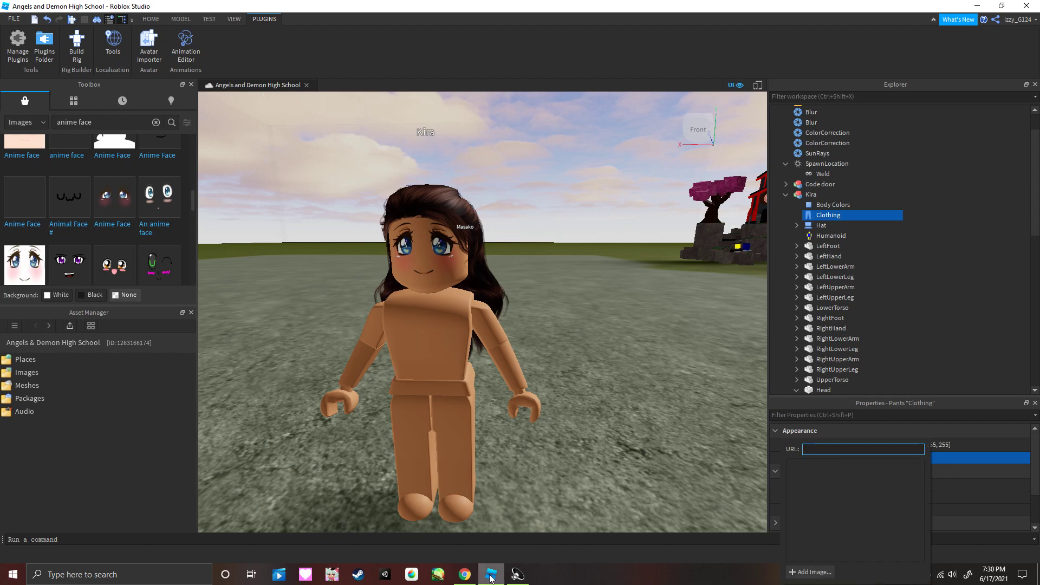
Set PantsTemplate to the catalog URL of the blue kitty skirt with pink boots.
left_click(479, 577)
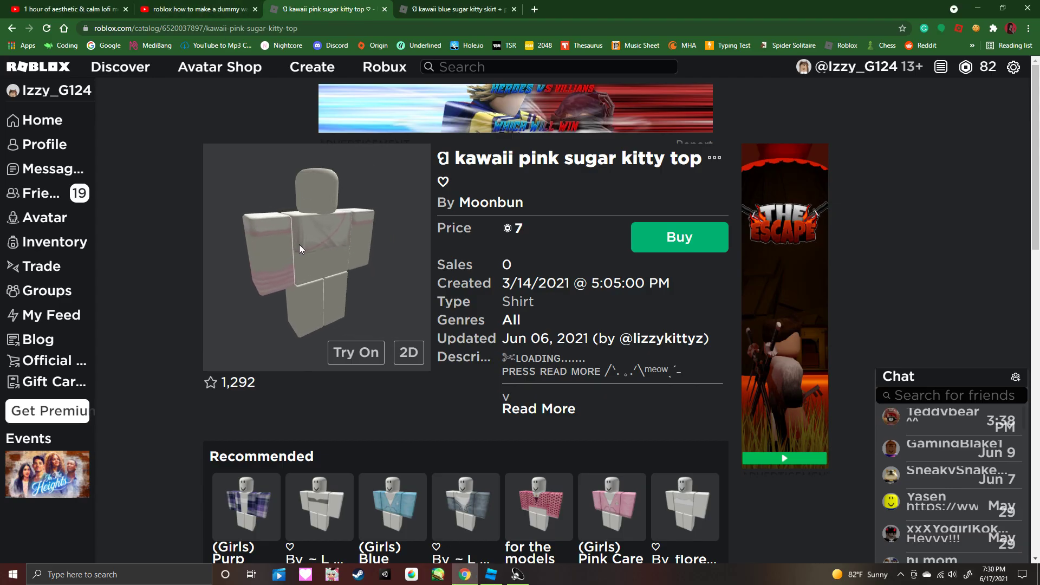
left_click(436, 7)
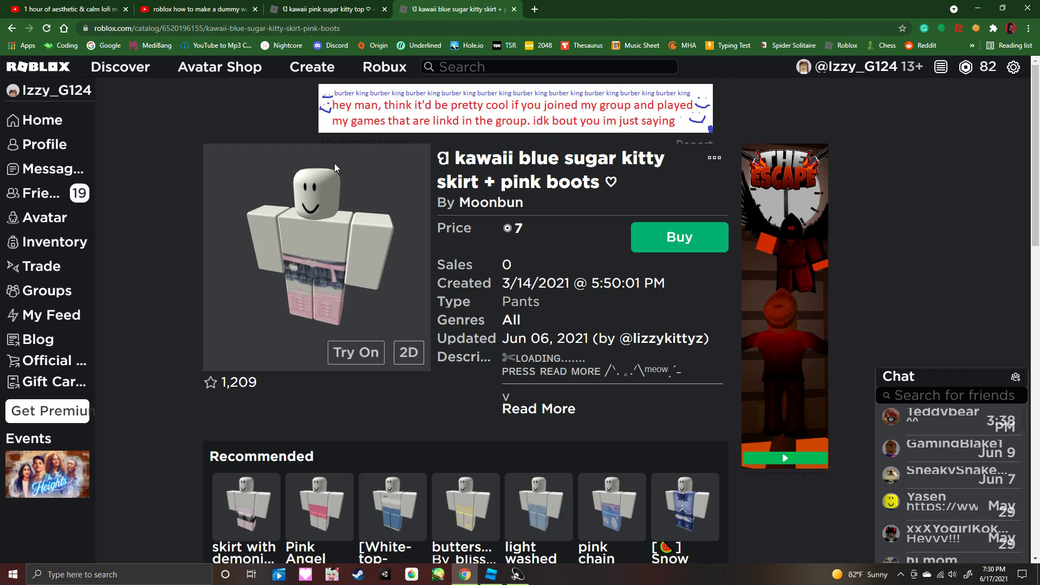
left_click(355, 29)
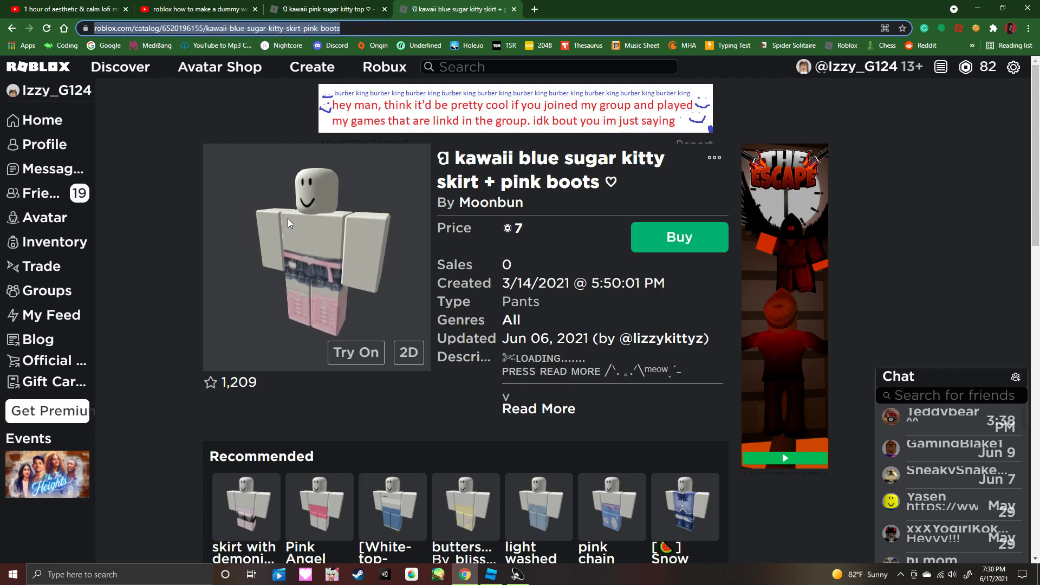
left_click(168, 266)
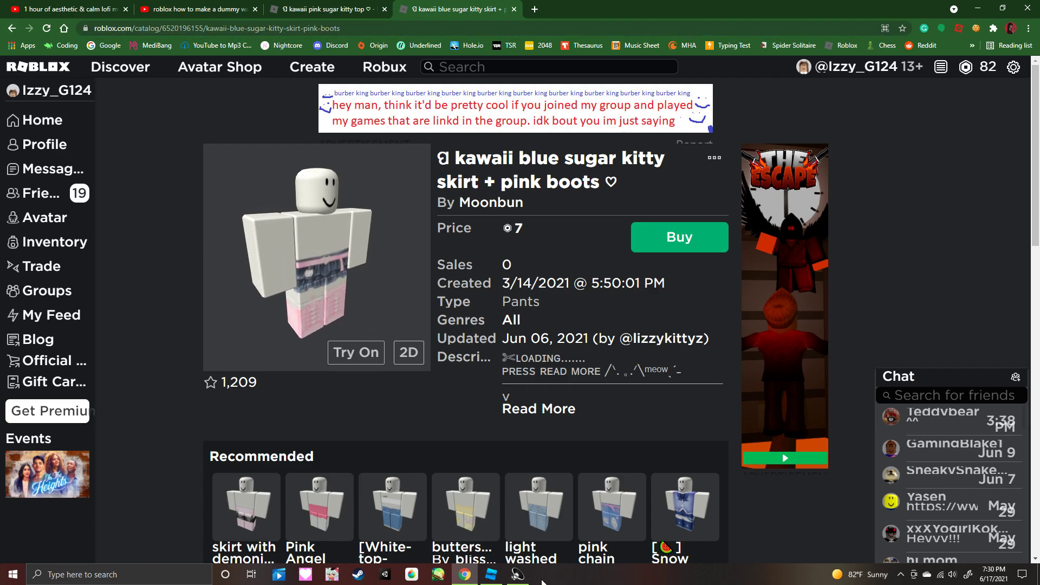
left_click(491, 574)
left_click(915, 457)
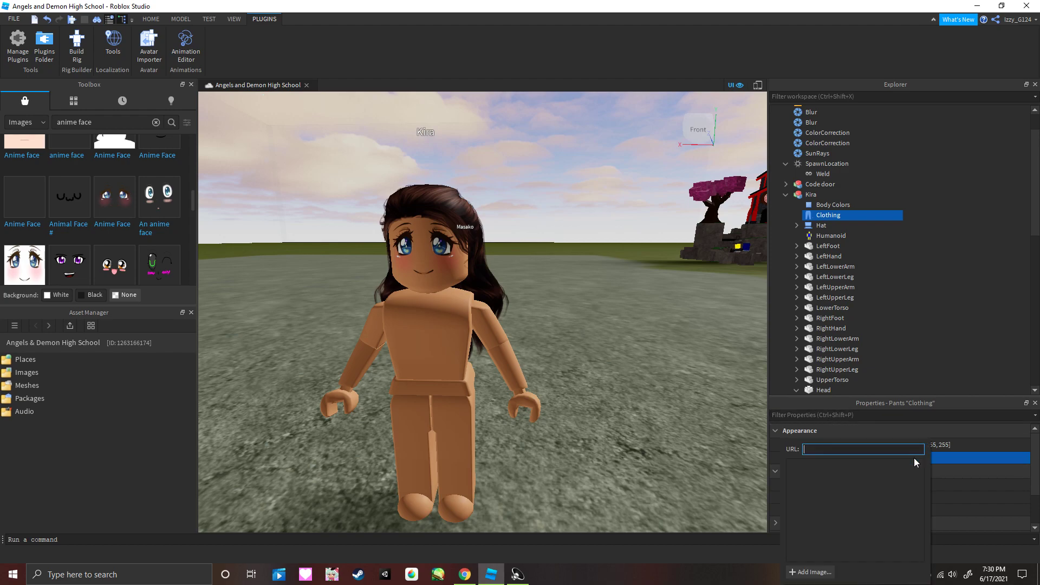
key("ctrl+v")
key("Return")
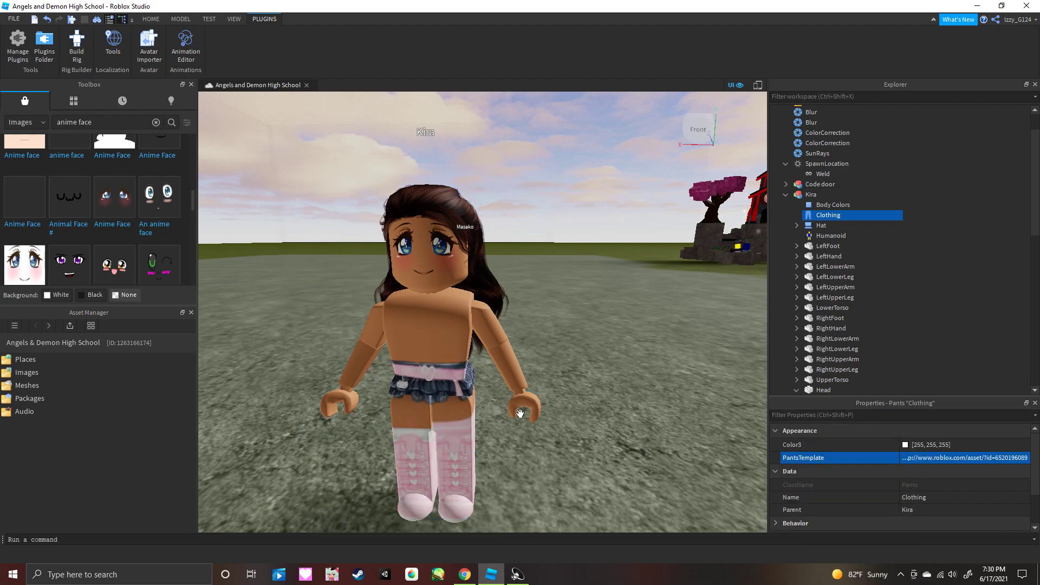
Add a Shirt object to Kira and open its ShirtTemplate field.
left_click(824, 195)
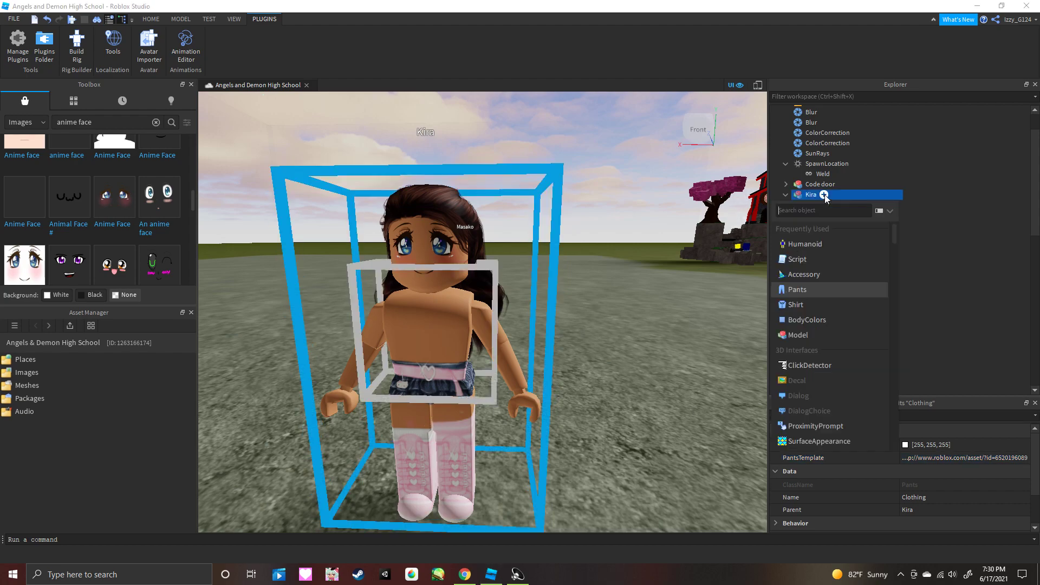
left_click(820, 305)
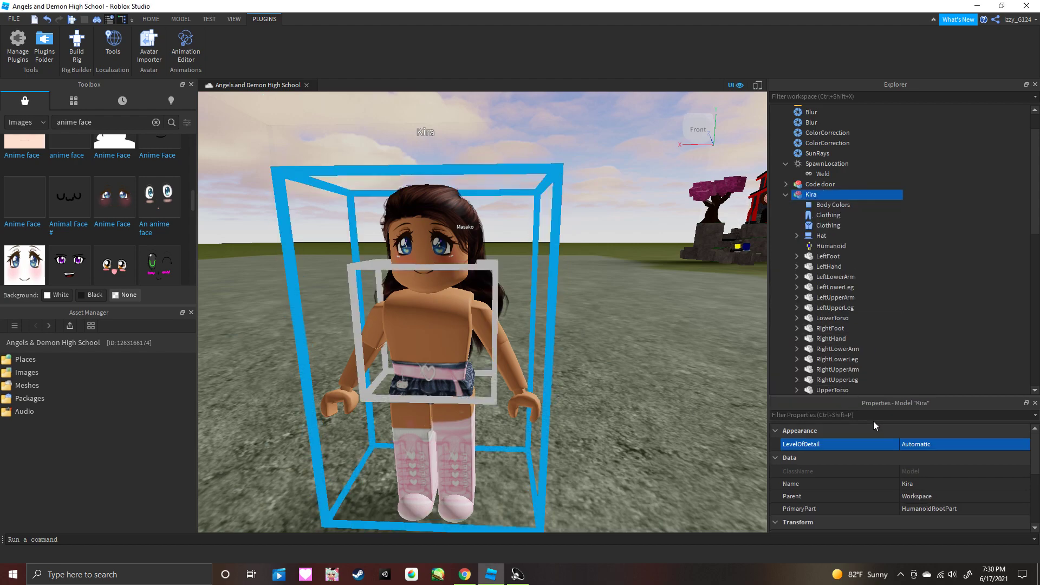
left_click(828, 225)
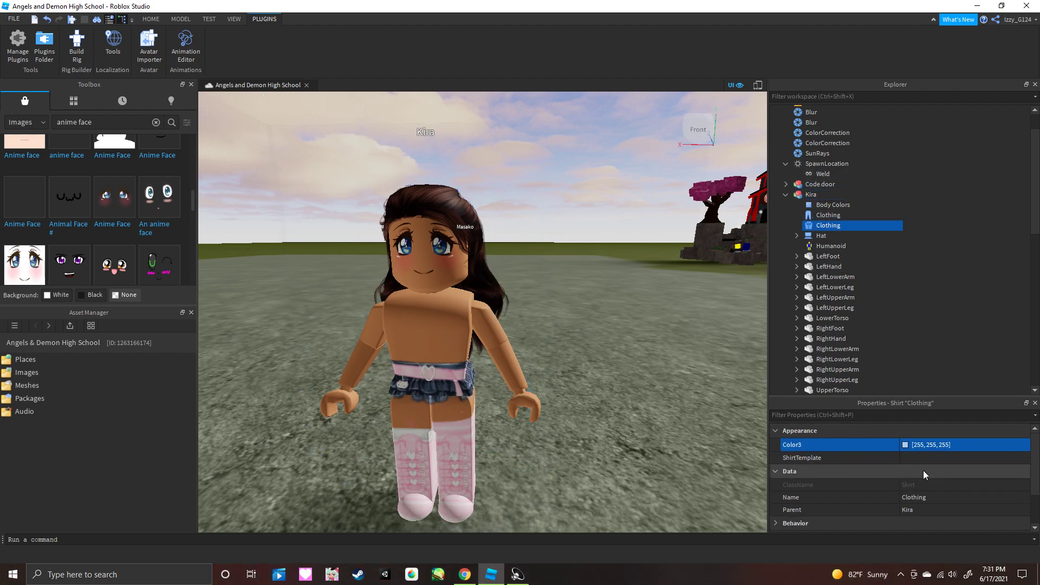
left_click(914, 459)
Set ShirtTemplate to the pink sugar kitty top's catalog URL.
left_click(464, 573)
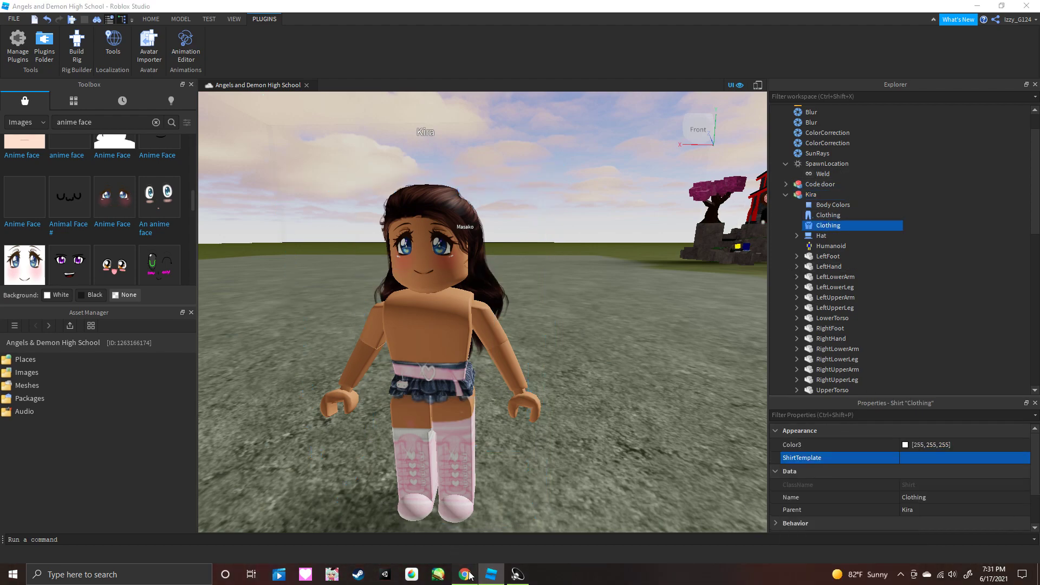
left_click(325, 9)
left_click(400, 35)
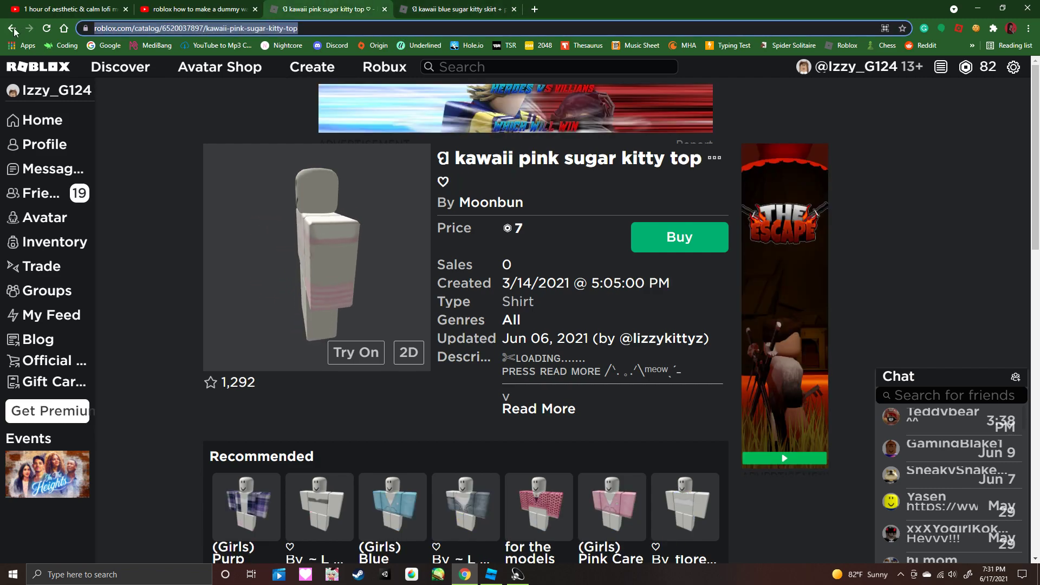
key("alt+Tab")
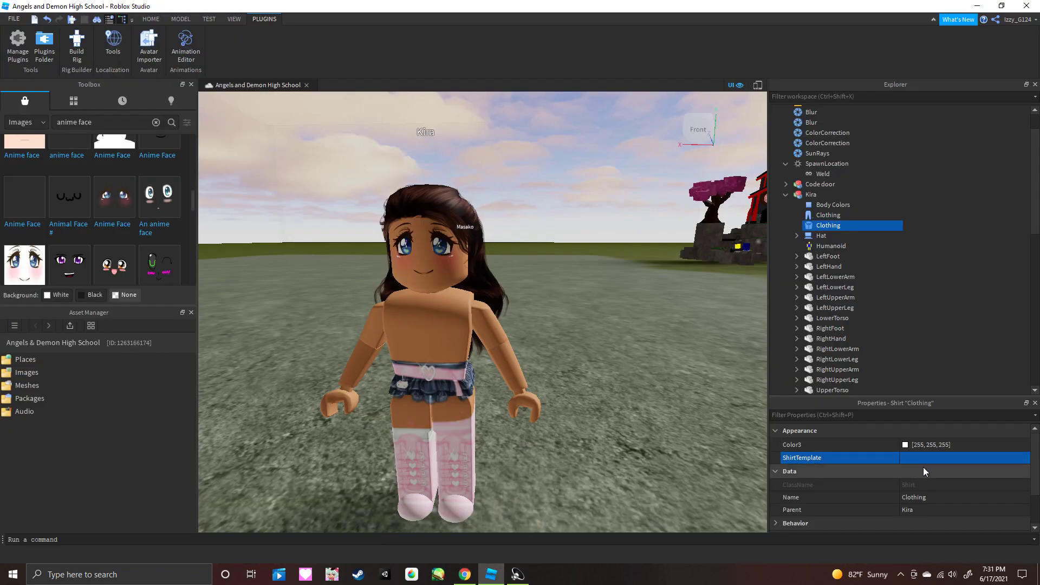
left_click(932, 459)
key("ctrl+v")
key("Return")
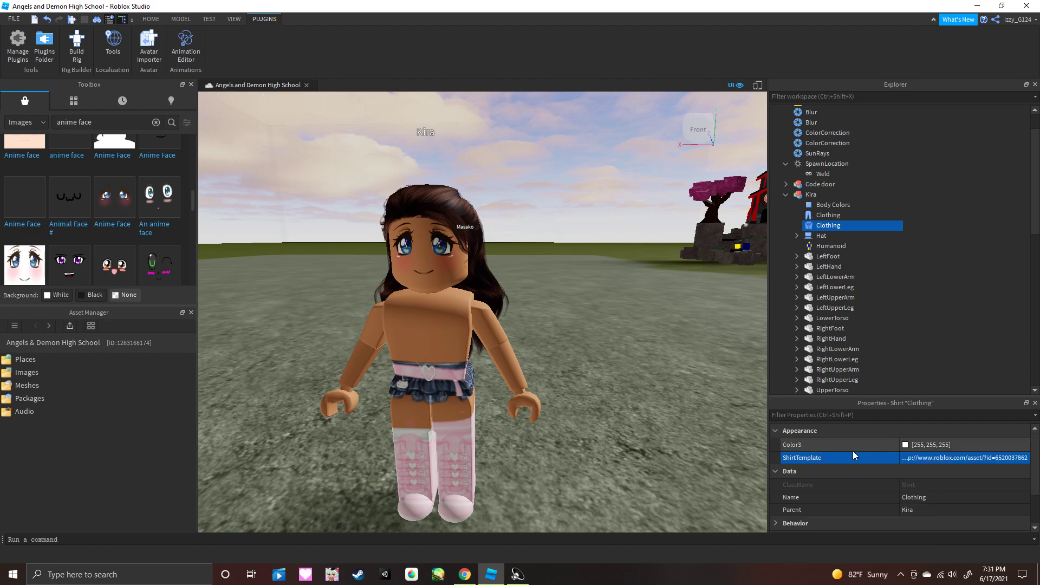
left_click(578, 369)
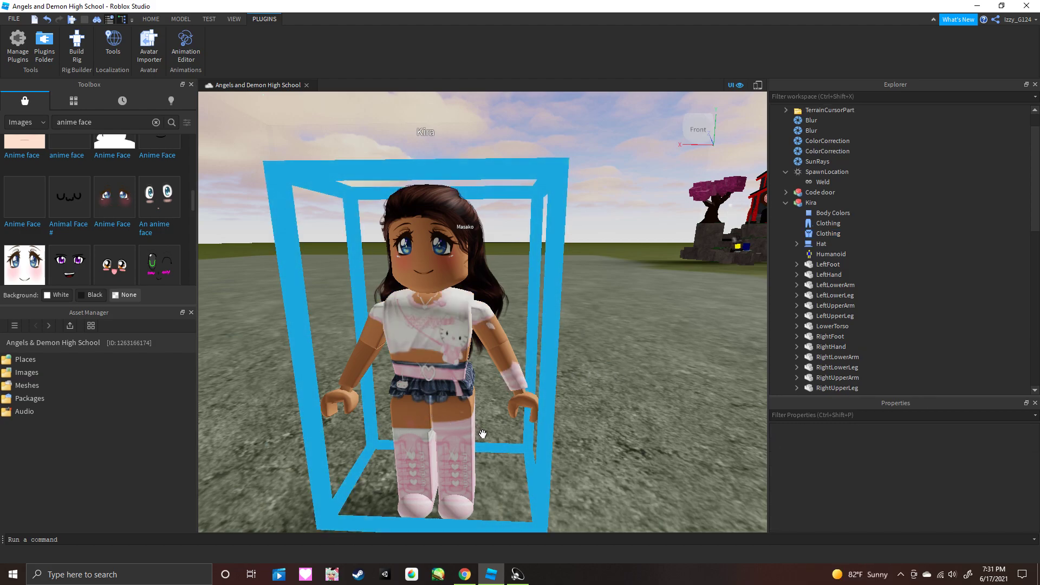
right_click_drag(611, 436, 610, 435)
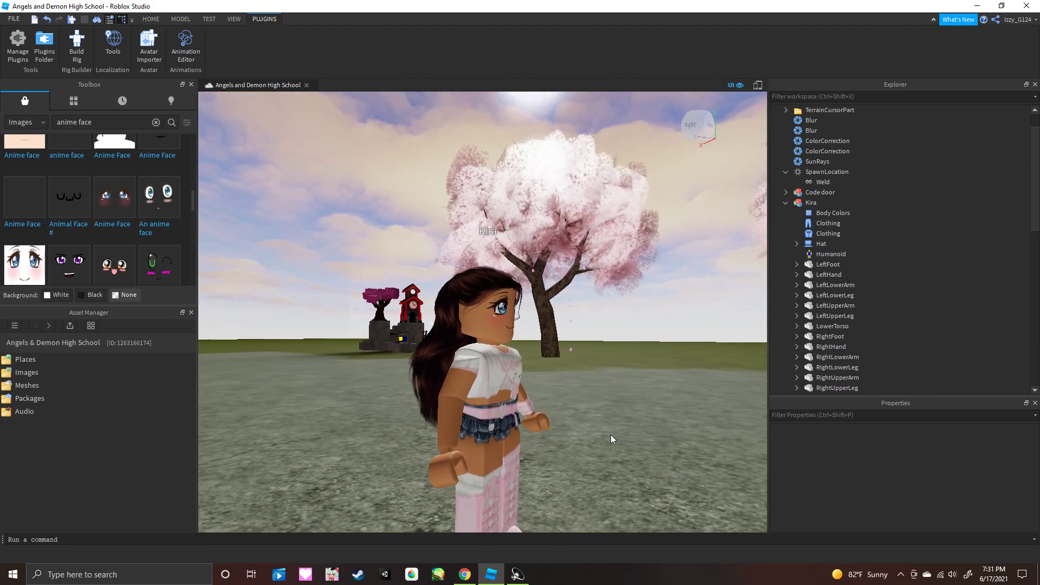
scroll(610, 439, "down", 2)
scroll(611, 439, "down", 5)
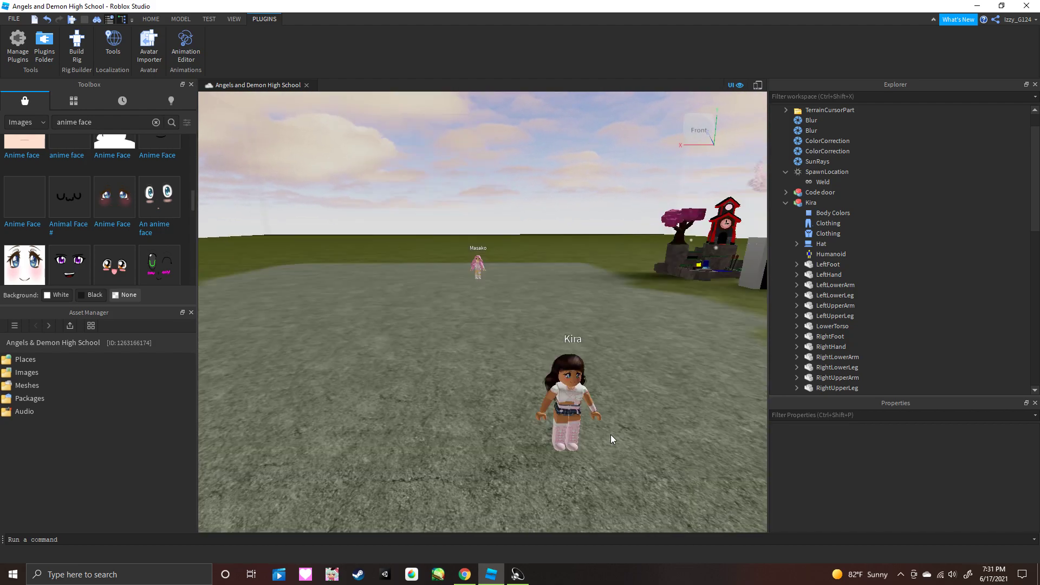
key("w")
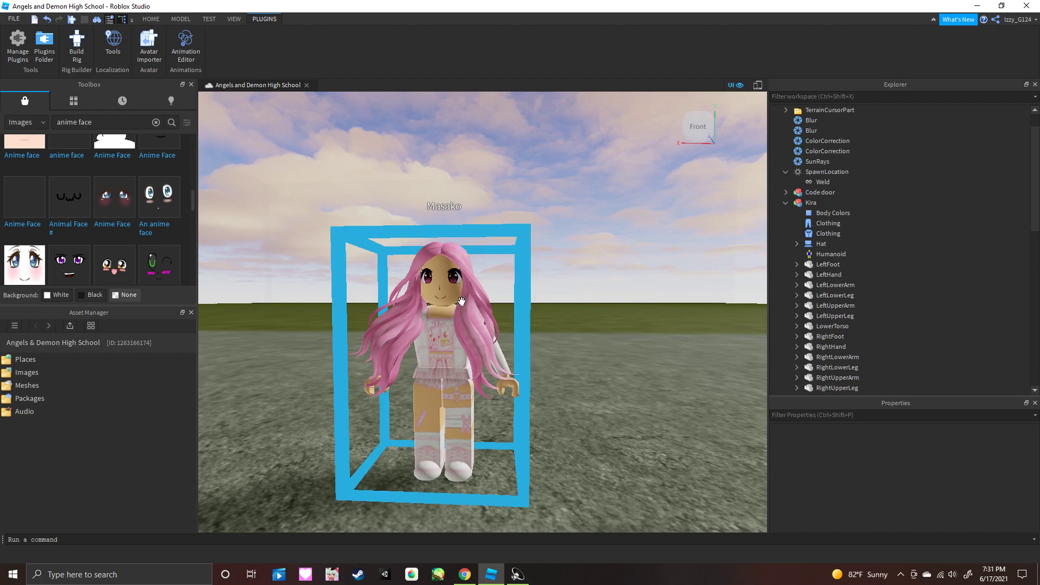
key("a")
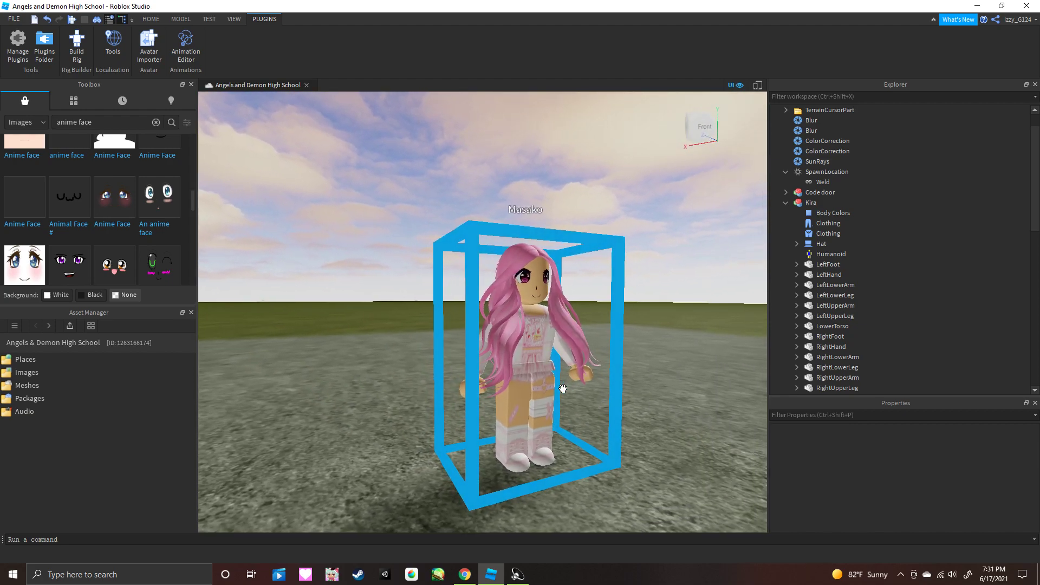
key("d")
key("d")
key("a")
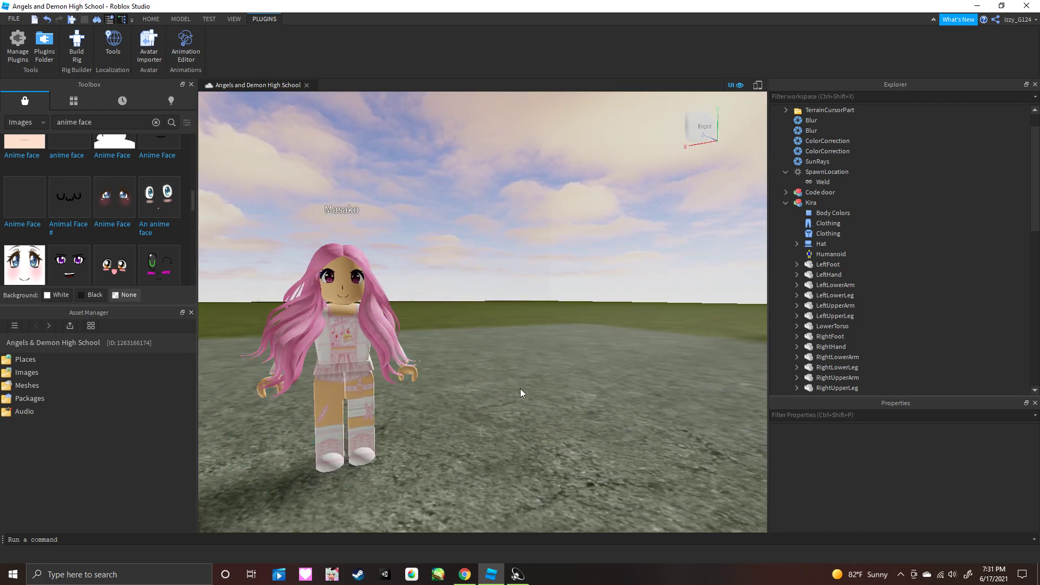
key("s")
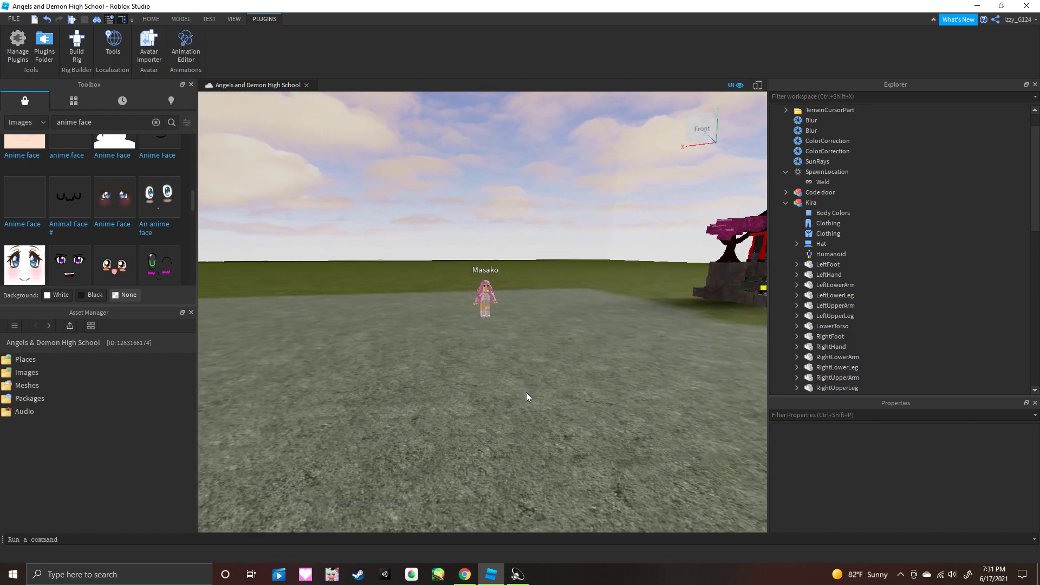
key("w")
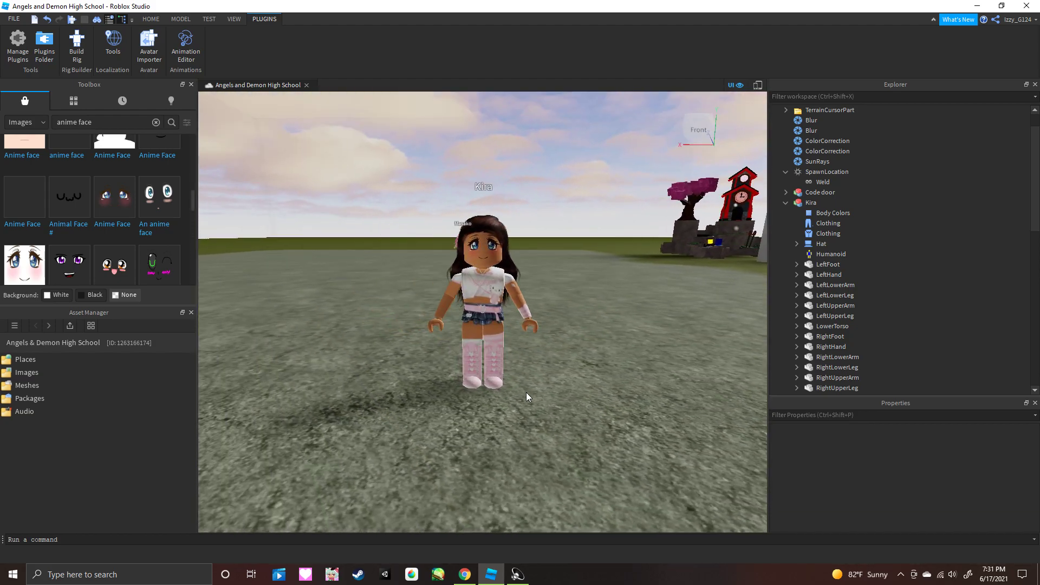
scroll(525, 393, "down", 5)
scroll(526, 392, "up", 5)
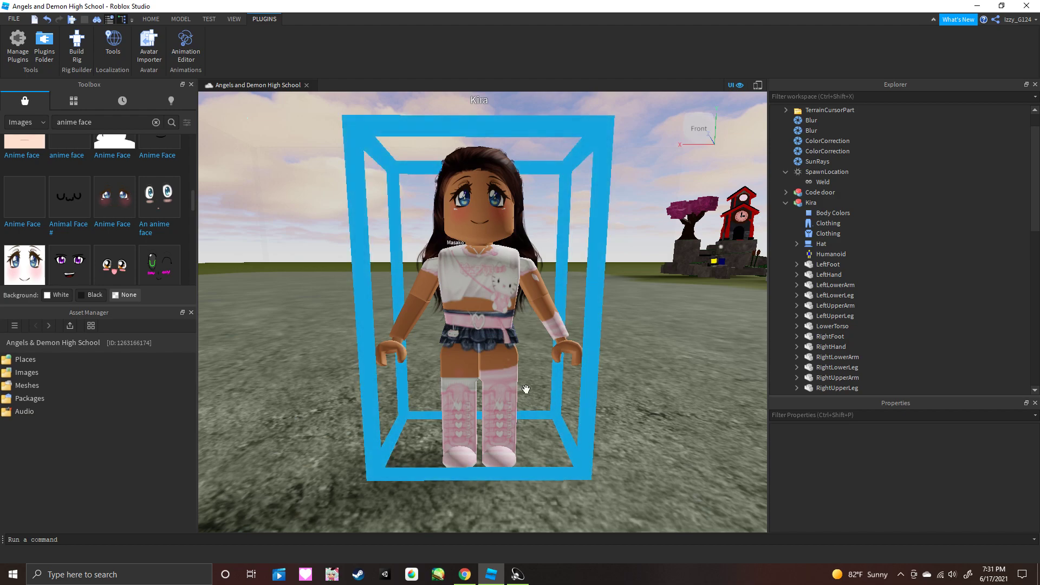